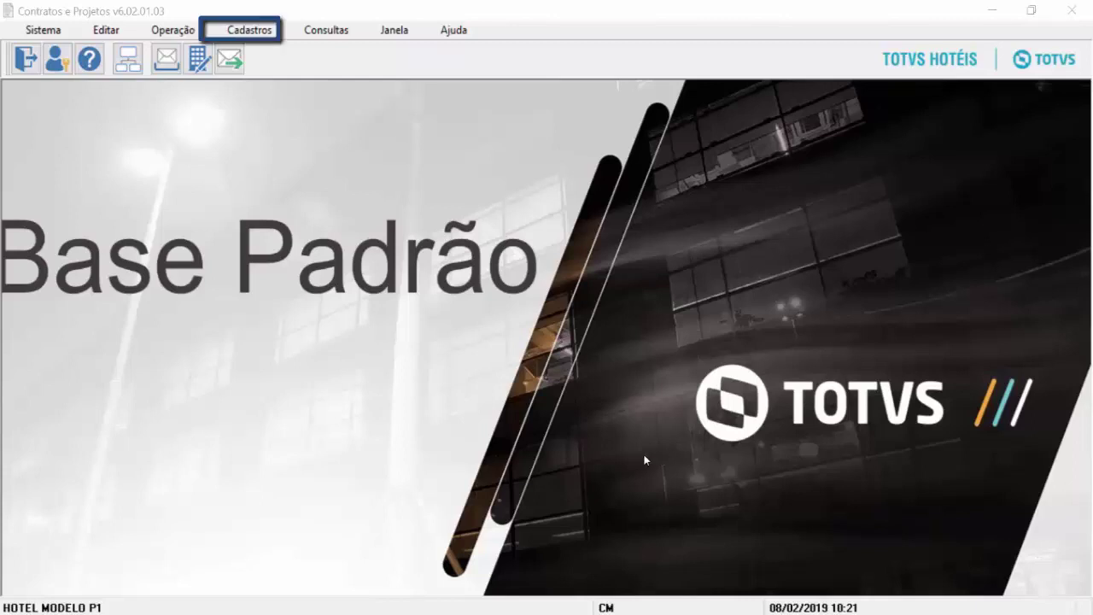
- Open the contract registration form (Cadastro de Contratos) and start a new contract record
left_click(257, 31)
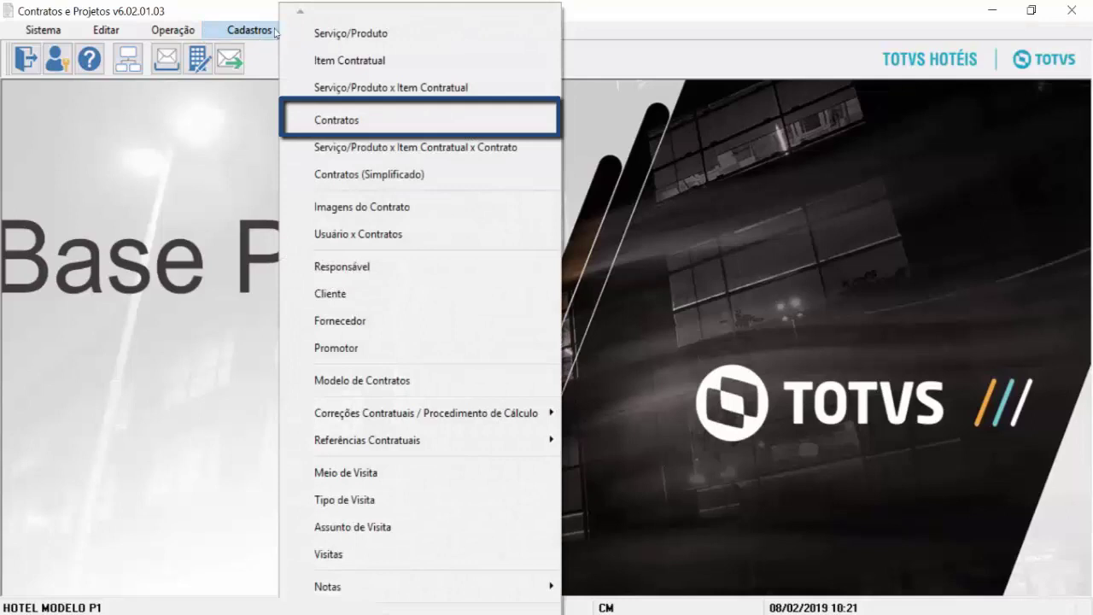
left_click(344, 109)
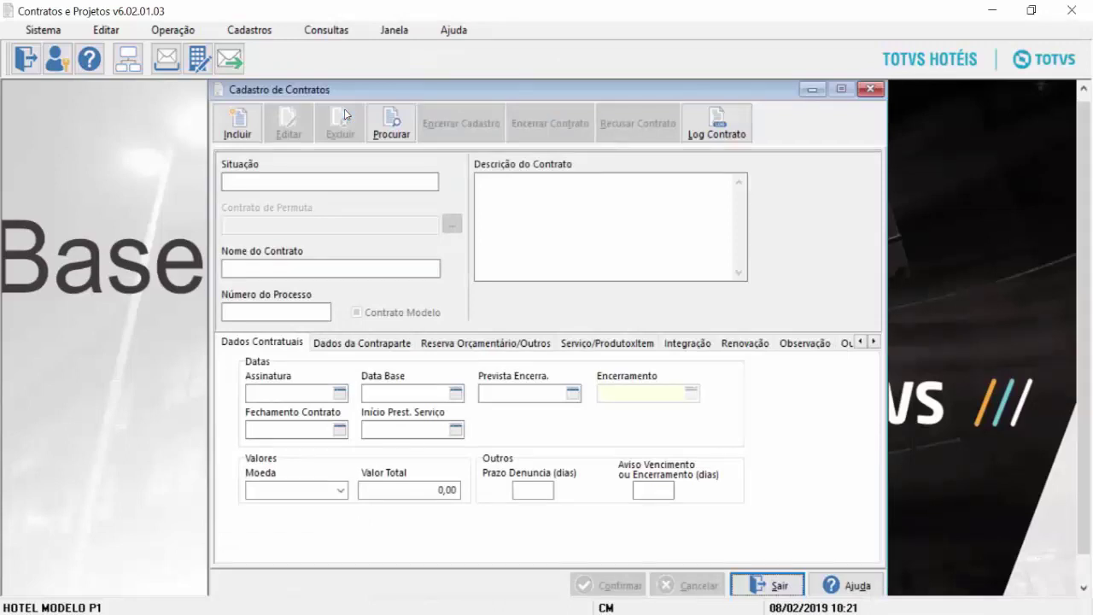
left_click(239, 128)
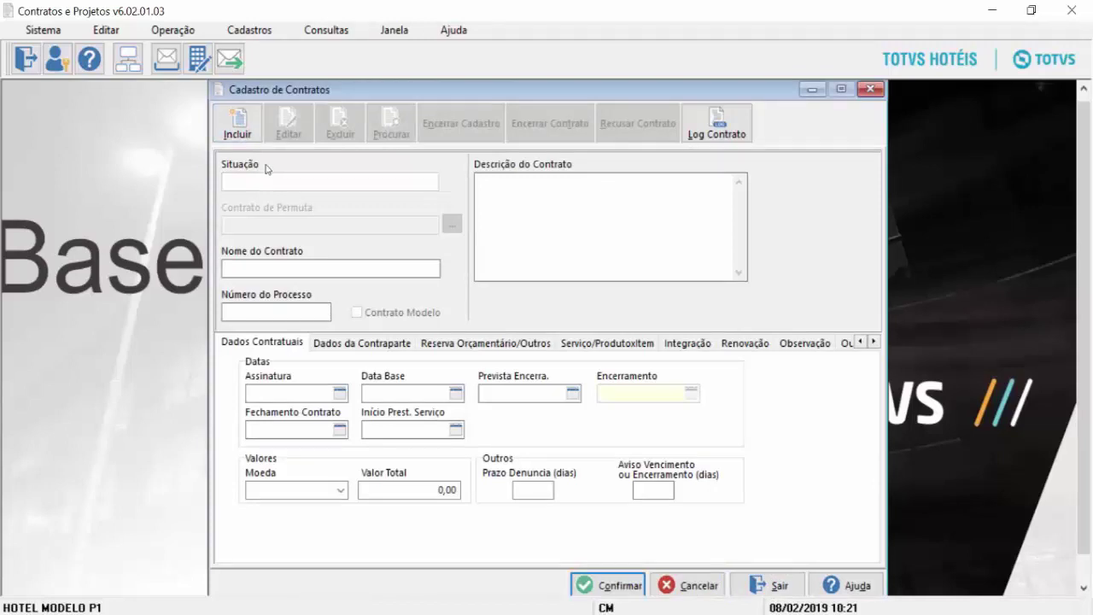
- Name the contract "Ajuste", set its process number to 124 and enter the description "Supervisão"
left_click(280, 270)
type("Ajuste")
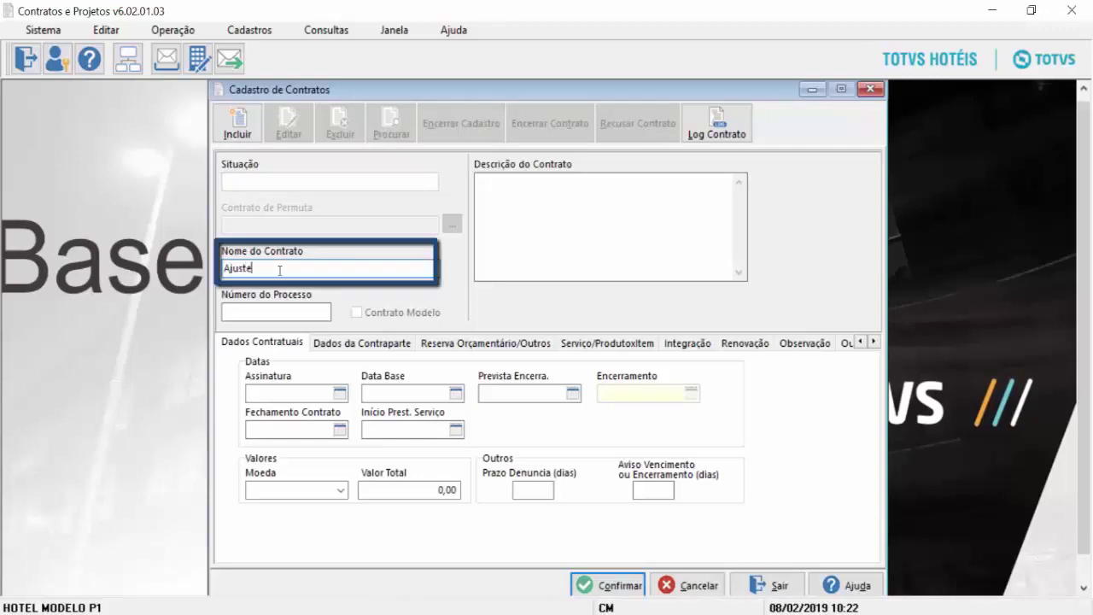
left_click(264, 311)
type("124")
left_click(510, 179)
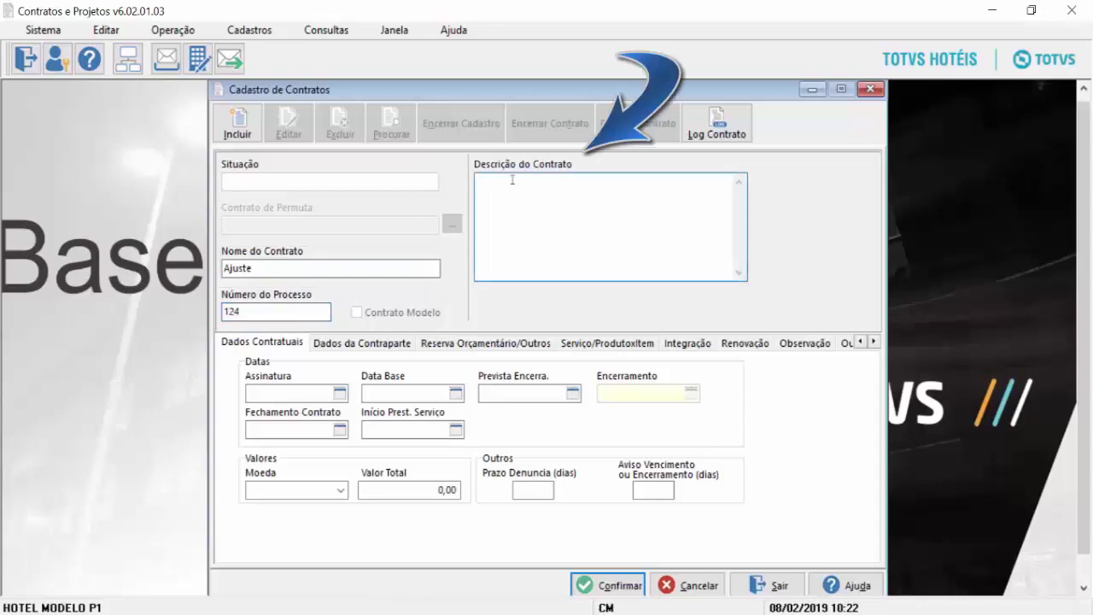
type("Supervisão")
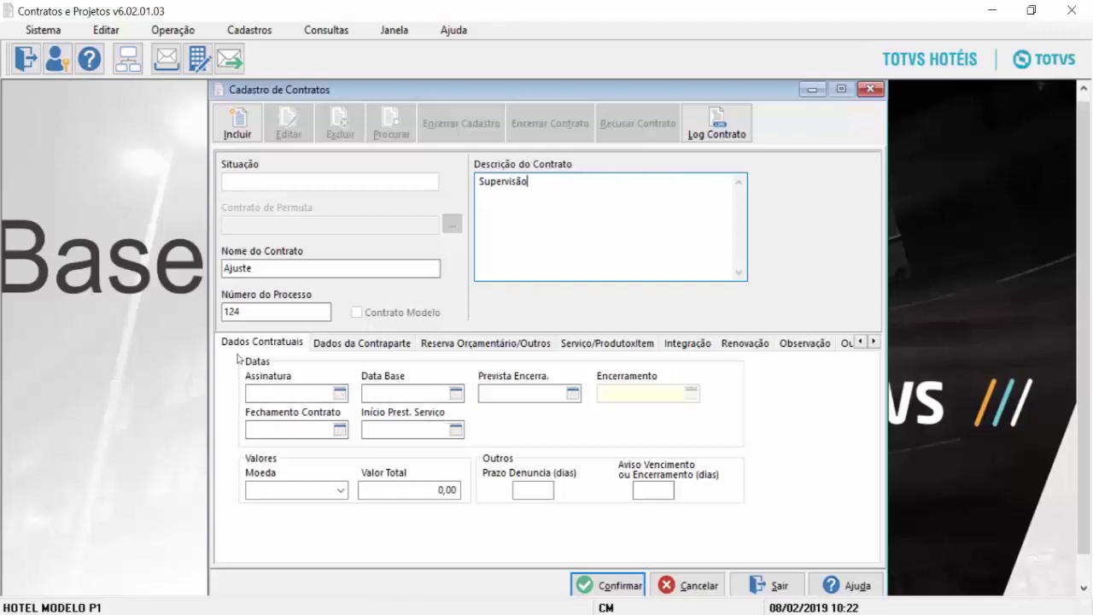
- Set the signature date (Assinatura) to 08/02/2019 and the contract closing date (Fechamento Contrato) to 08/04/2019
left_click(340, 394)
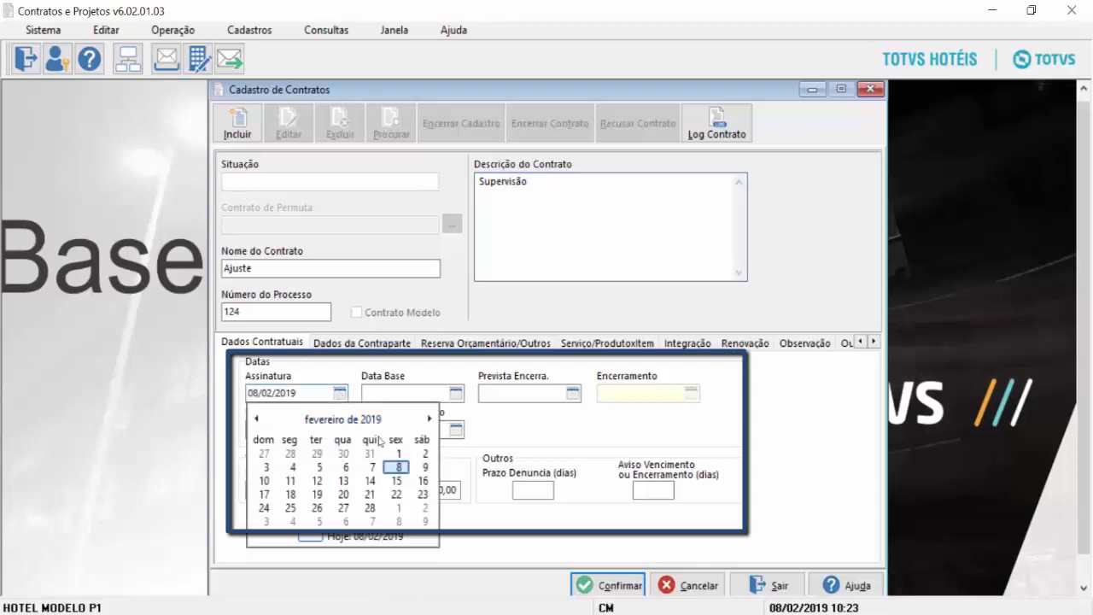
left_click(399, 470)
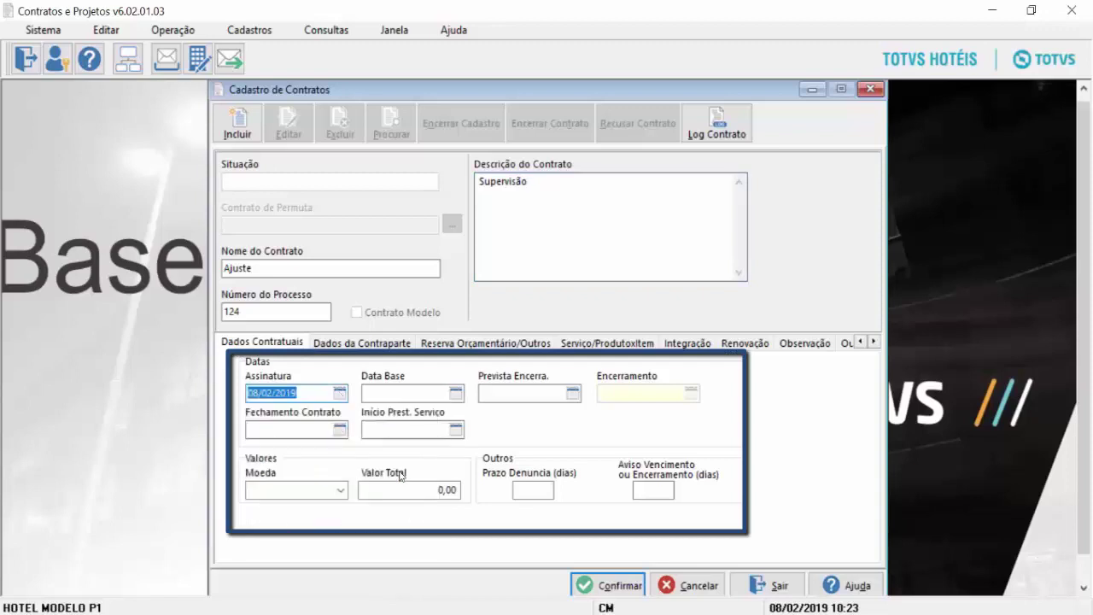
left_click(341, 432)
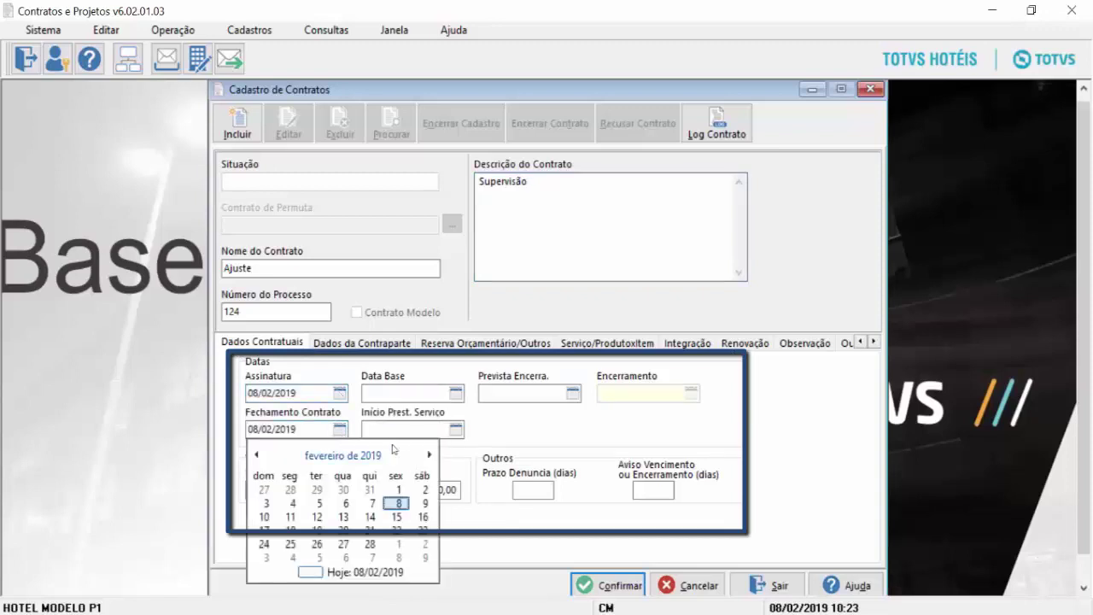
left_click(430, 456)
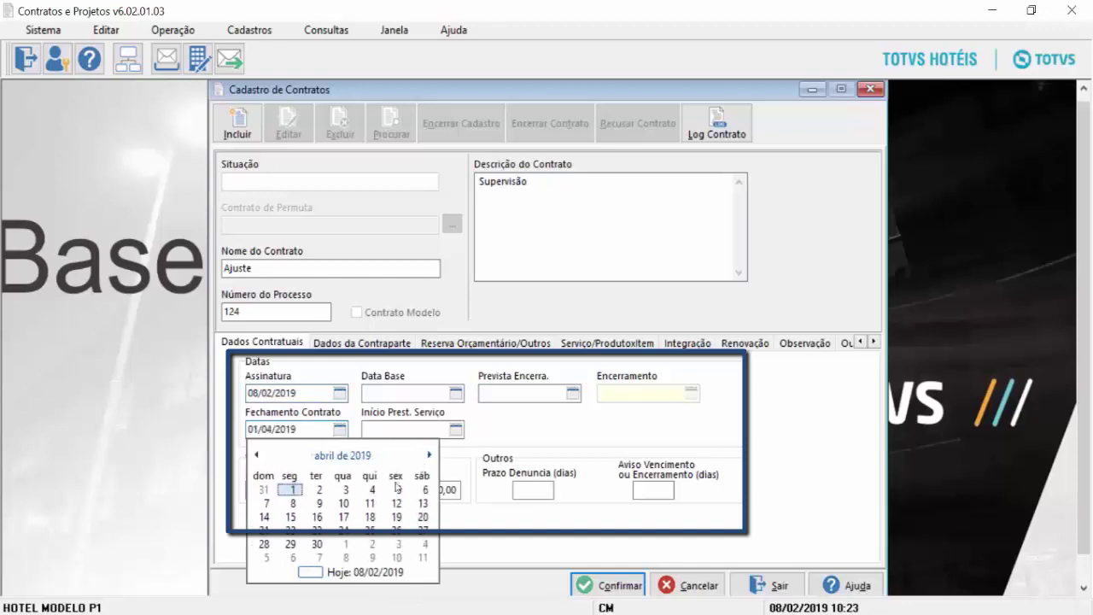
left_click(292, 503)
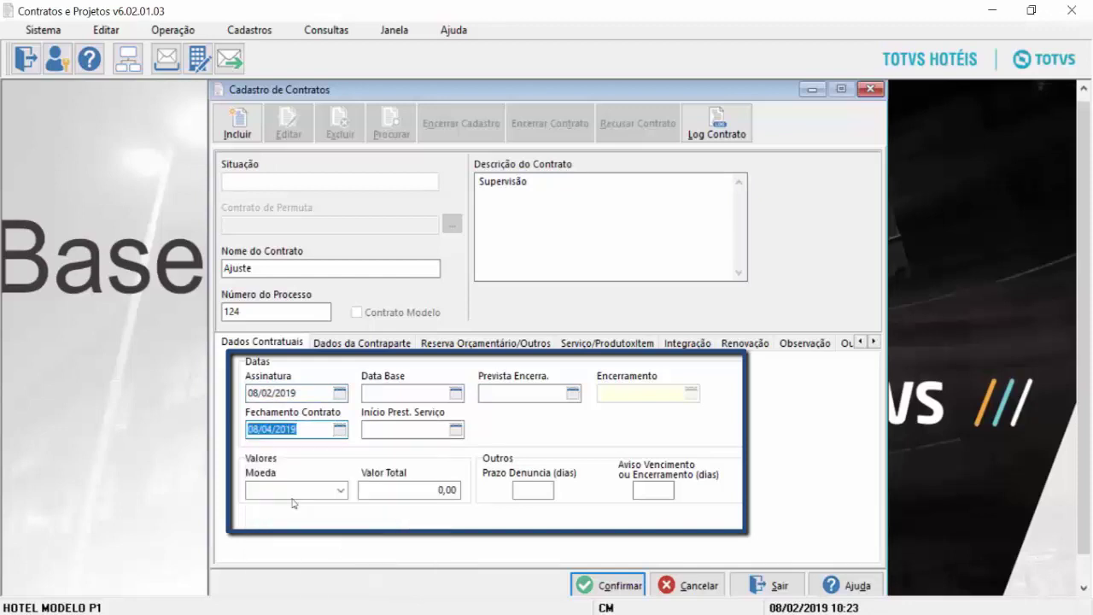
- Set the base date (Data Base) to 15/02/2019 and the service start date (Início Prest. Serviço) to 11/02/2019
left_click(457, 393)
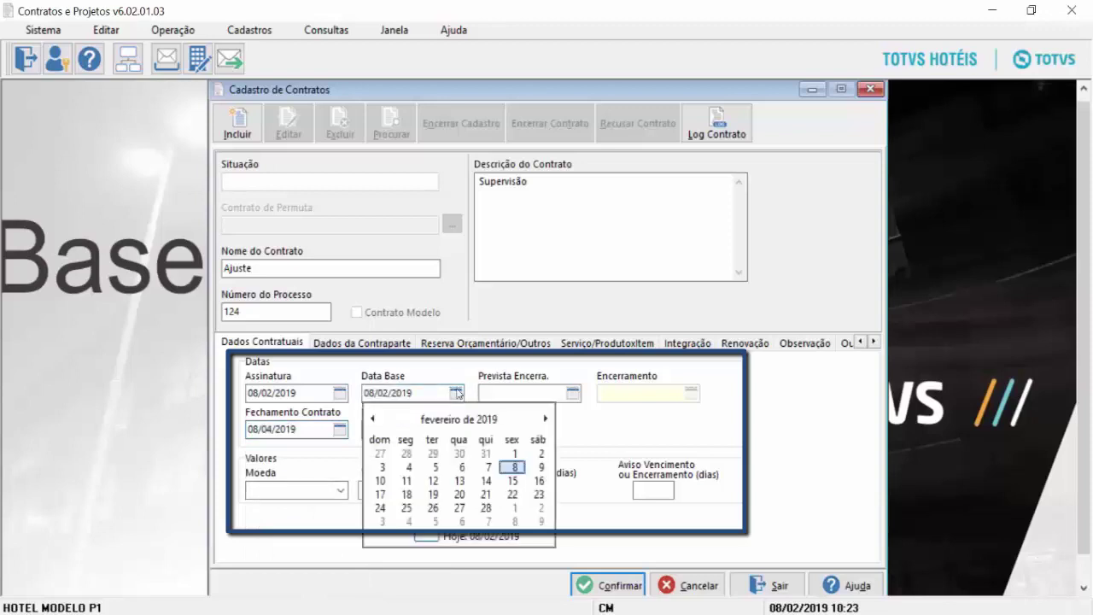
left_click(512, 481)
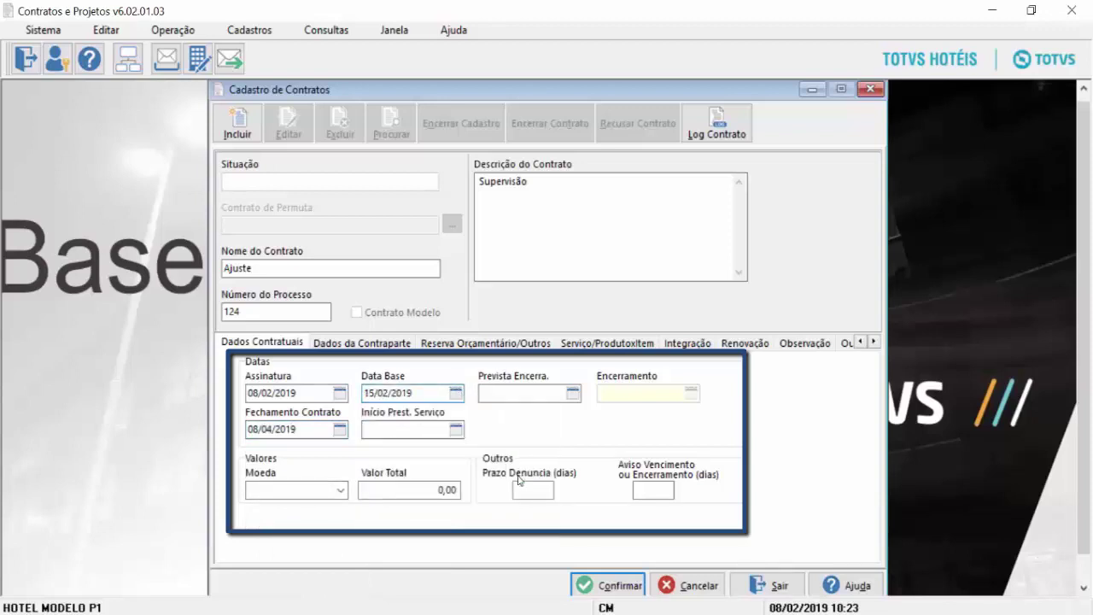
left_click(455, 430)
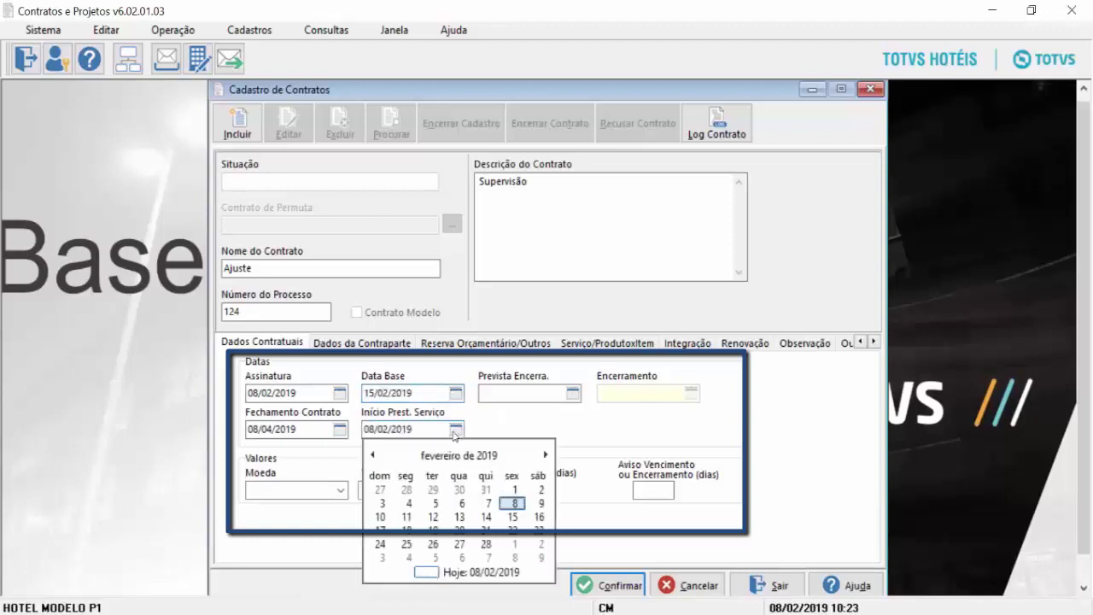
left_click(408, 518)
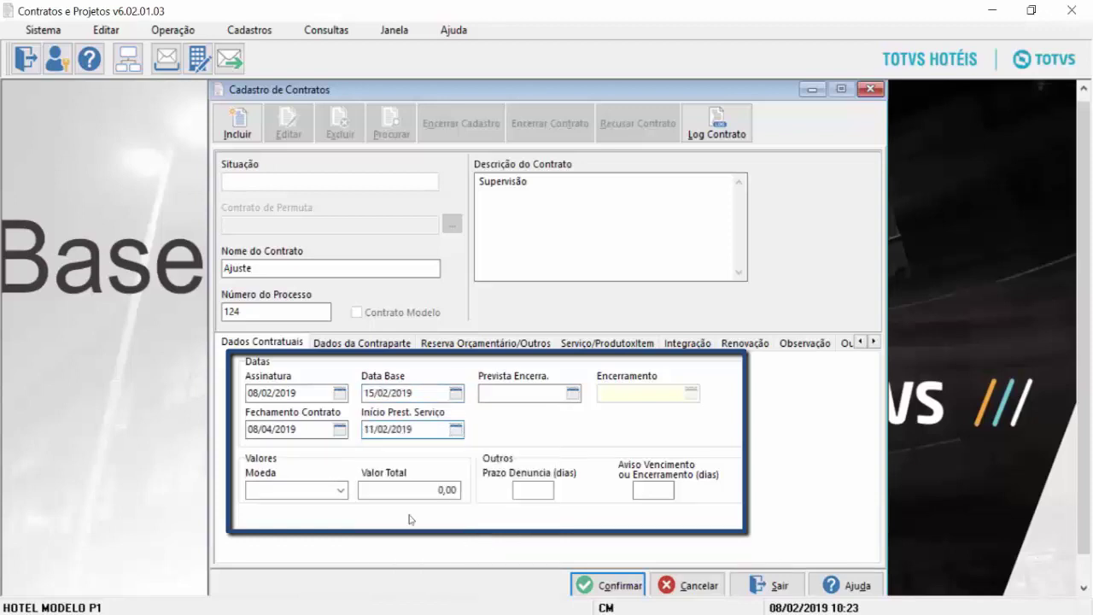
- Set the contract's expected termination date (Prevista Encerra.) to 08/04/2019
left_click(572, 394)
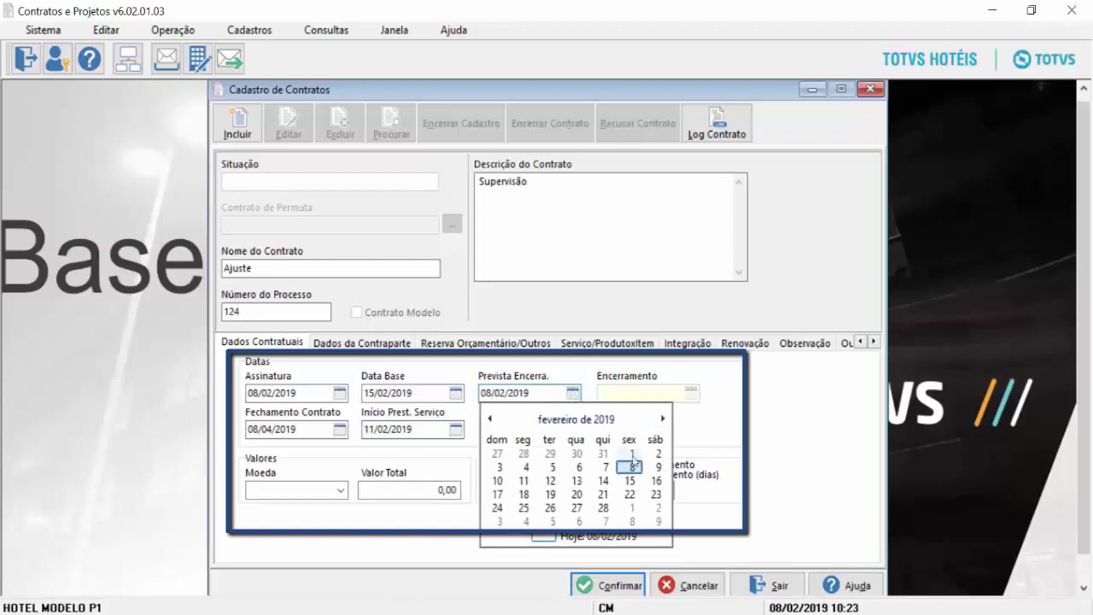
left_click(662, 418)
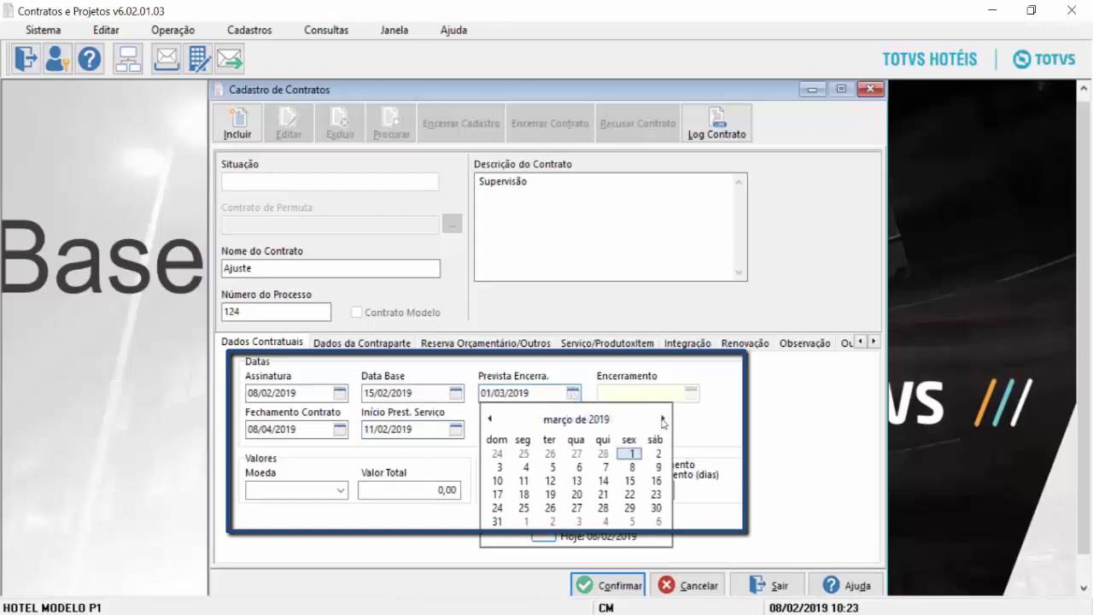
left_click(662, 418)
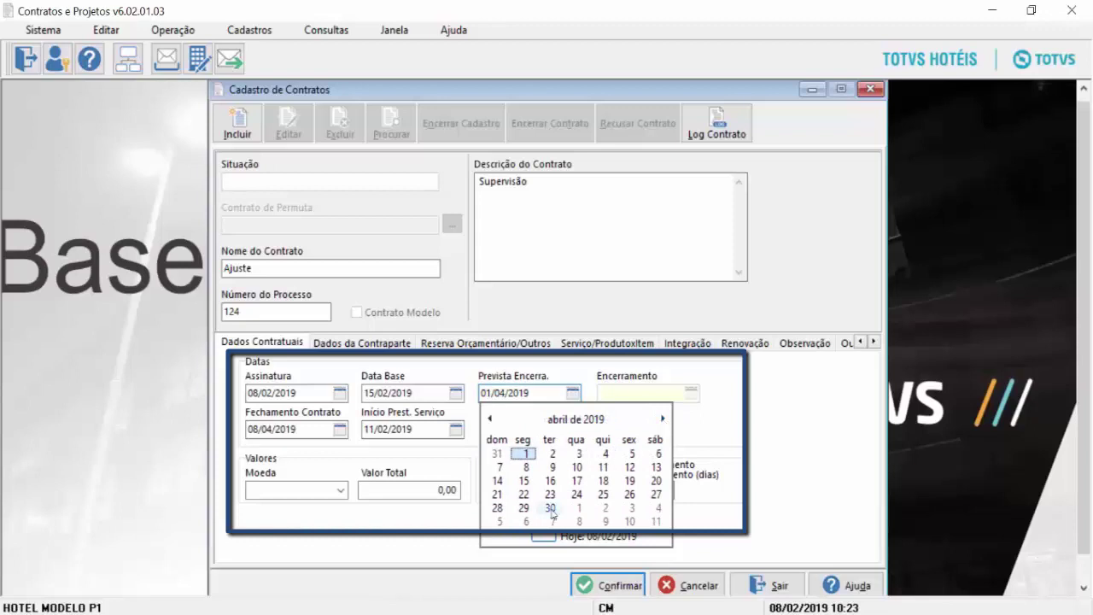
left_click(526, 467)
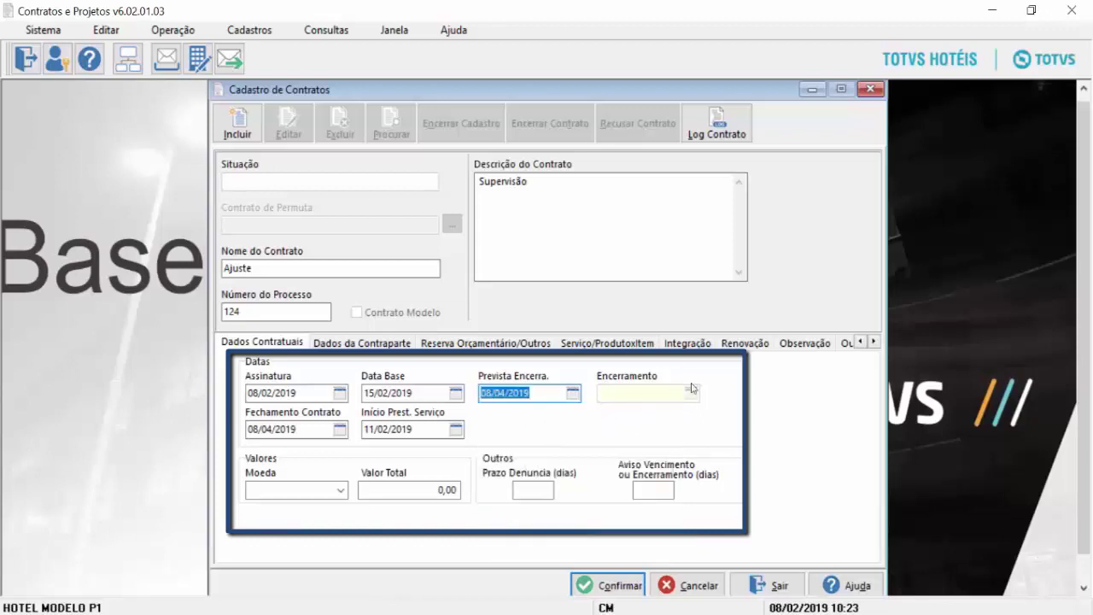
- Set the contract currency to Real and the total value to 500,00
left_click(339, 493)
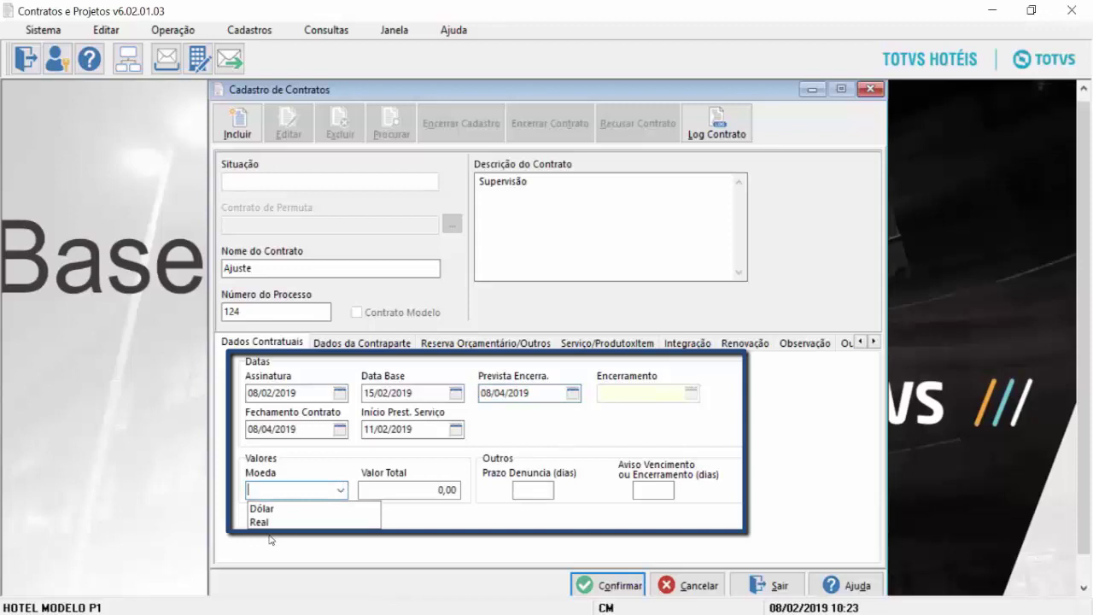
left_click(259, 522)
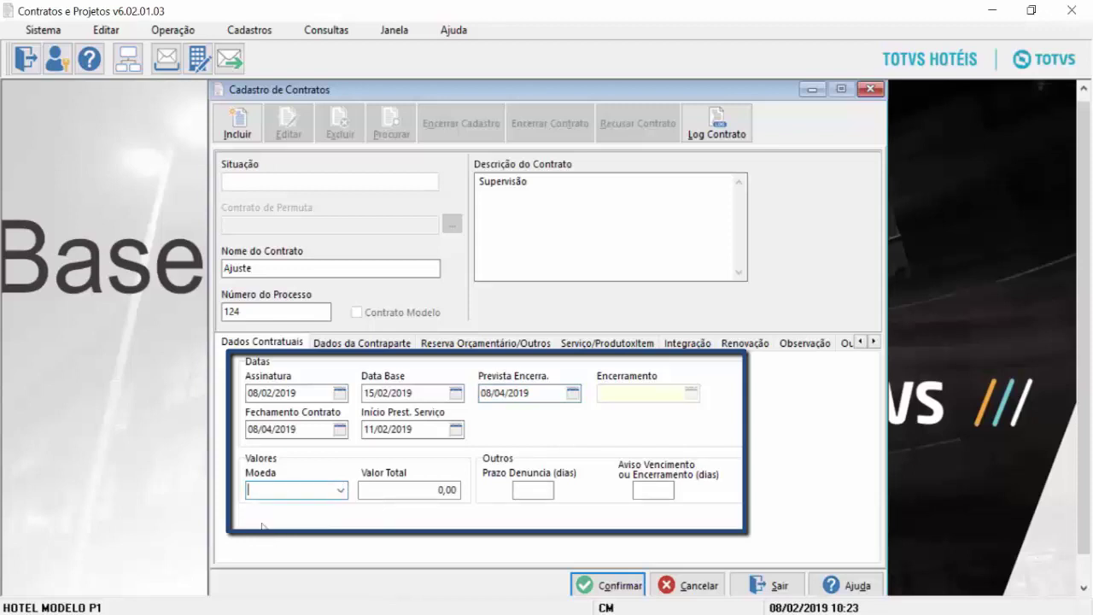
left_click(424, 487)
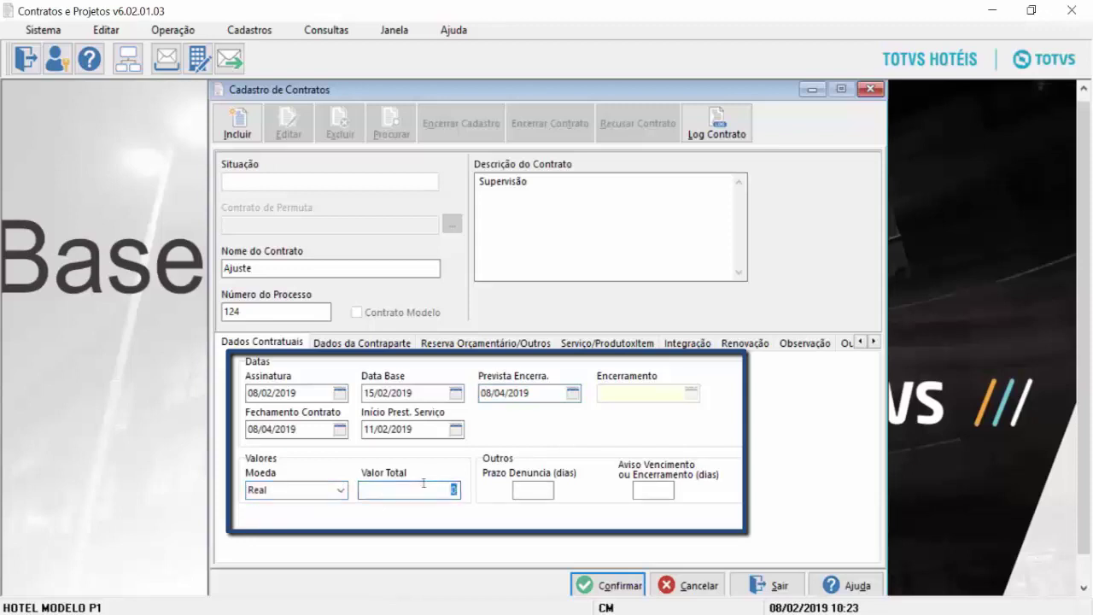
type("500")
- Set the denunciation period (Prazo Denuncia) to 15 days and the expiry or termination notice to 60 days
left_click(545, 488)
type("15")
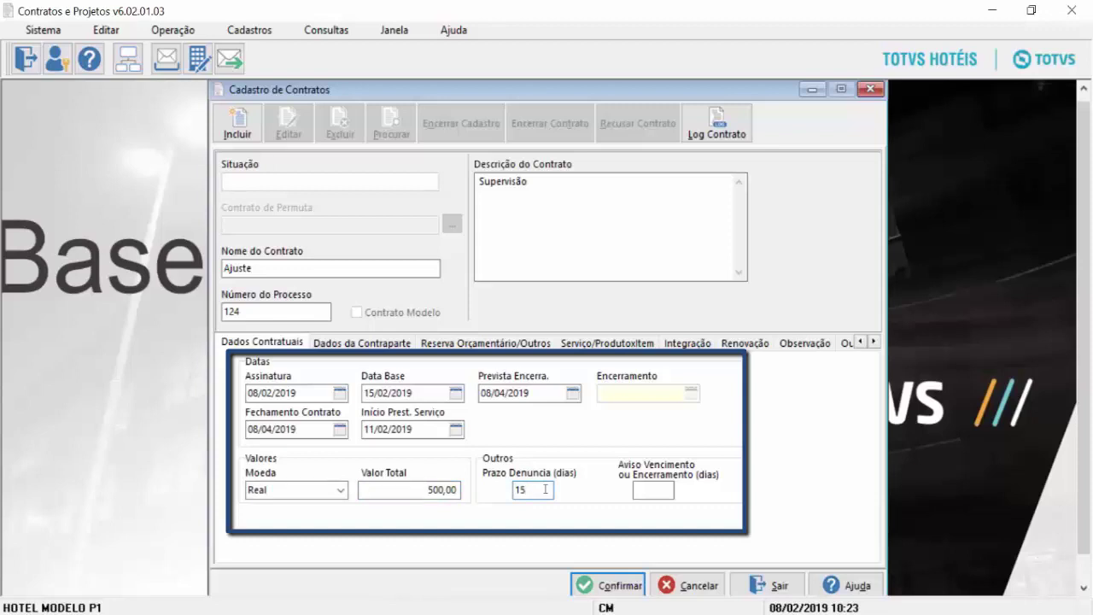
left_click(664, 493)
type("60")
- Search the clients without filters and assign DANFOSS DO BRASIL IND. E COM. LTDA as the contract's counterparty
left_click(346, 346)
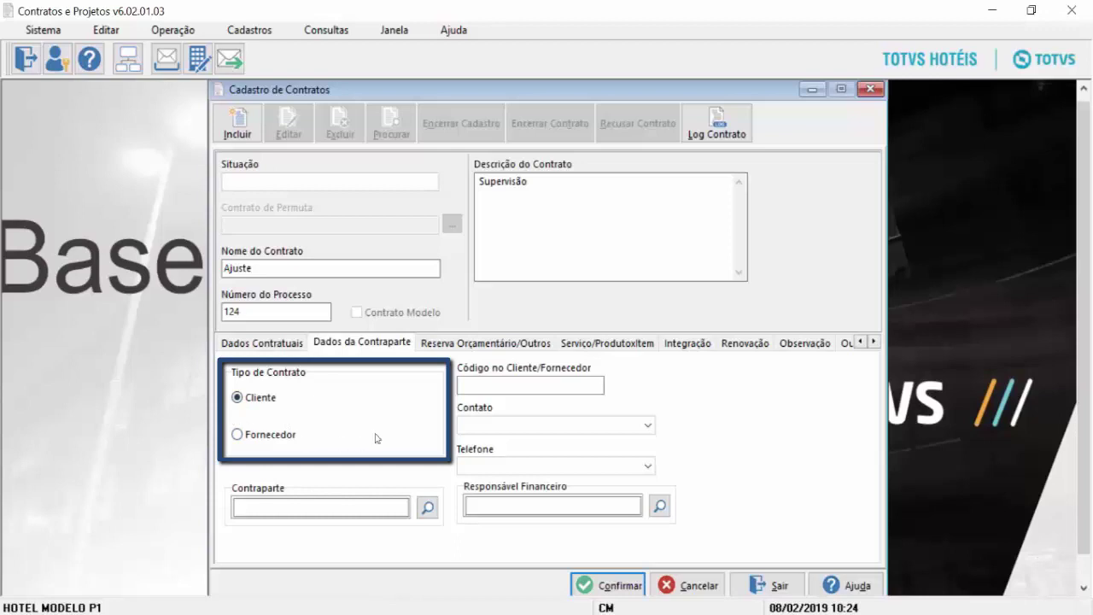
left_click(429, 509)
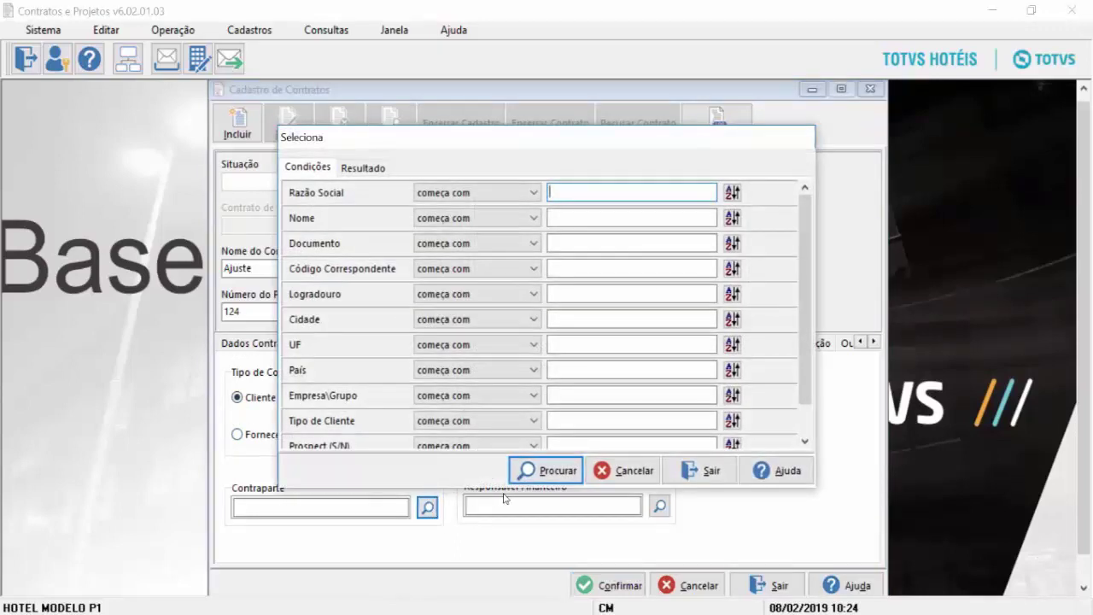
left_click(550, 473)
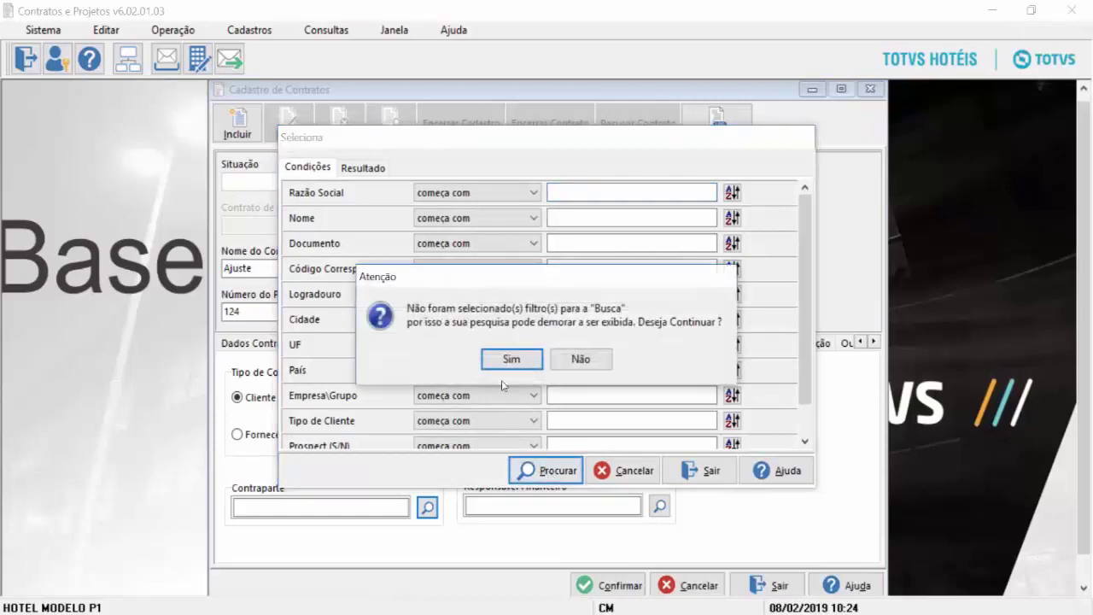
left_click(510, 360)
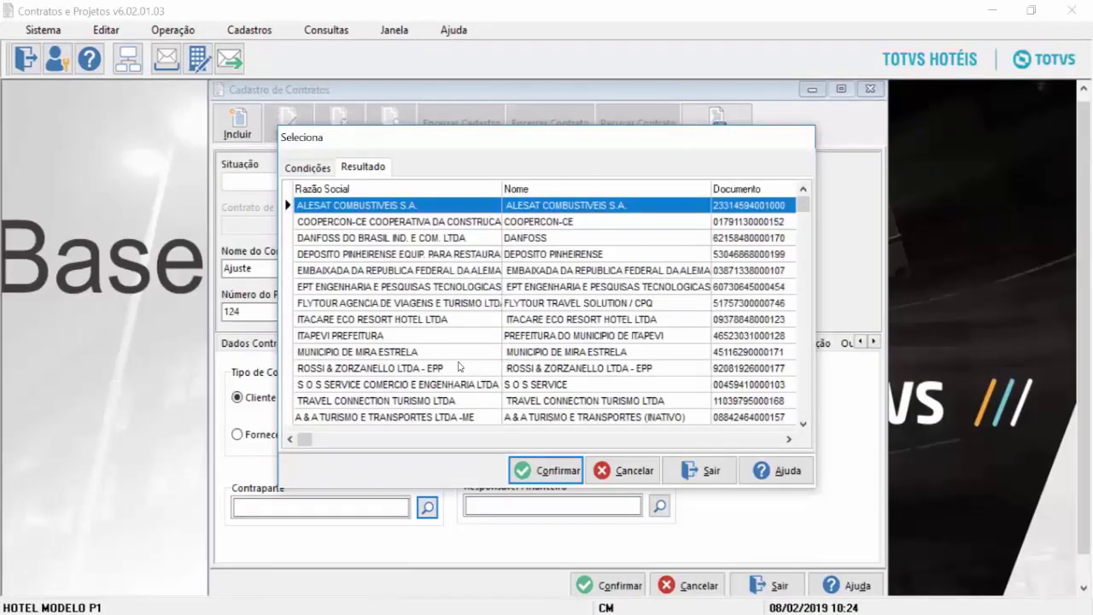
left_click(375, 238)
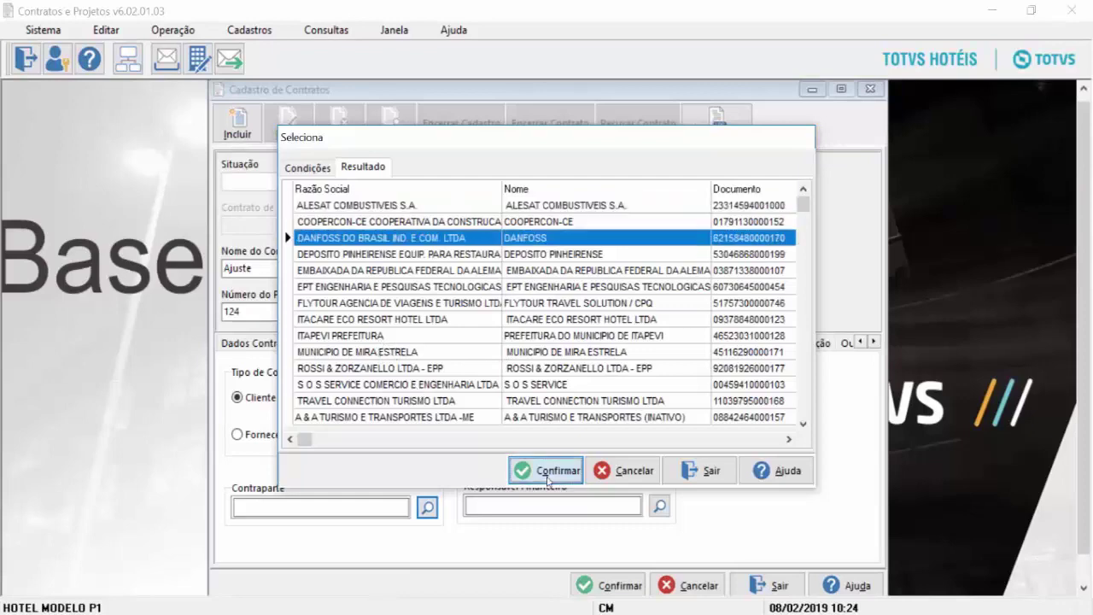
left_click(535, 475)
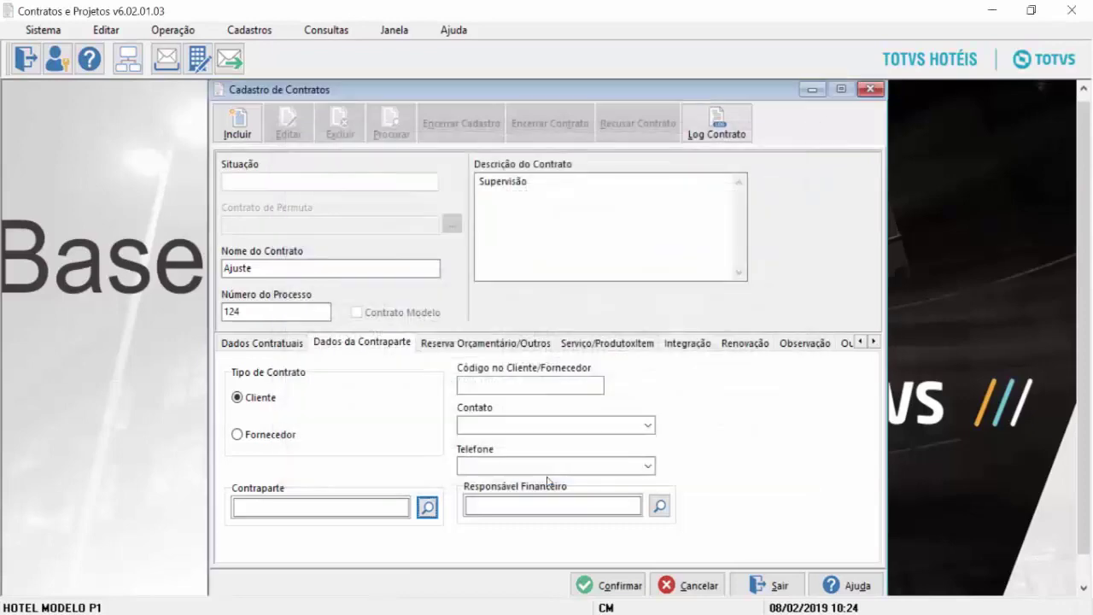
- Enter the client/supplier code and choose the counterparty's contact person and first listed phone number
left_click(528, 387)
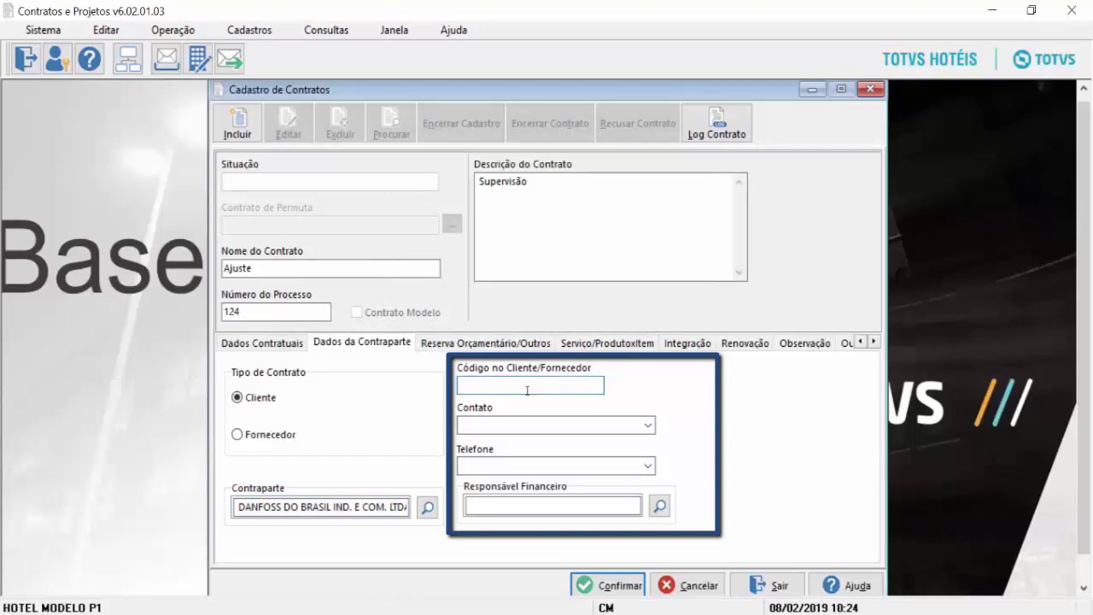
left_click(534, 470)
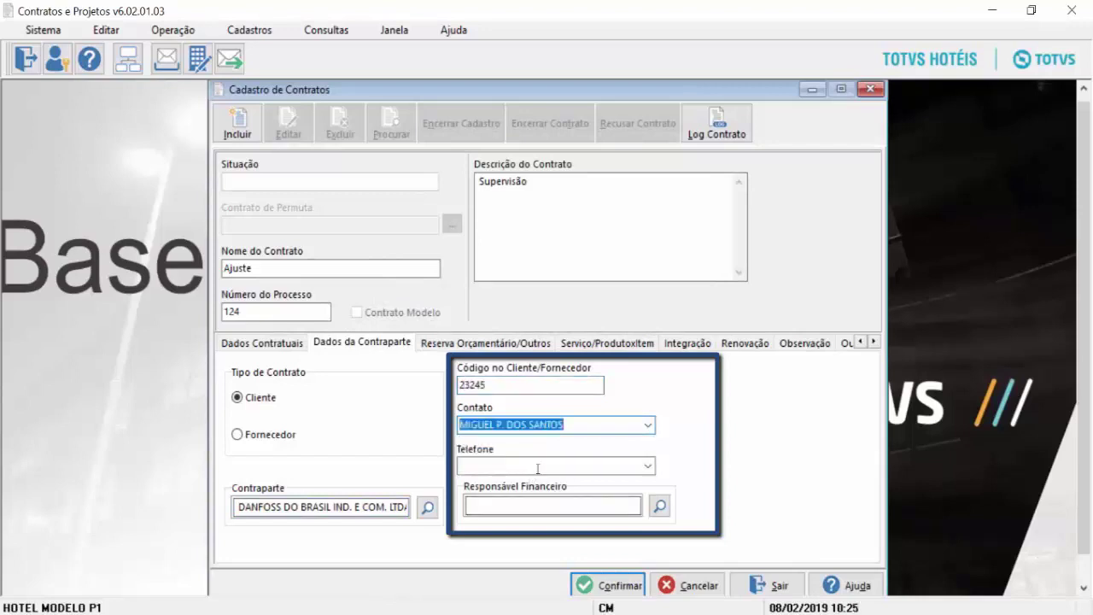
left_click(649, 466)
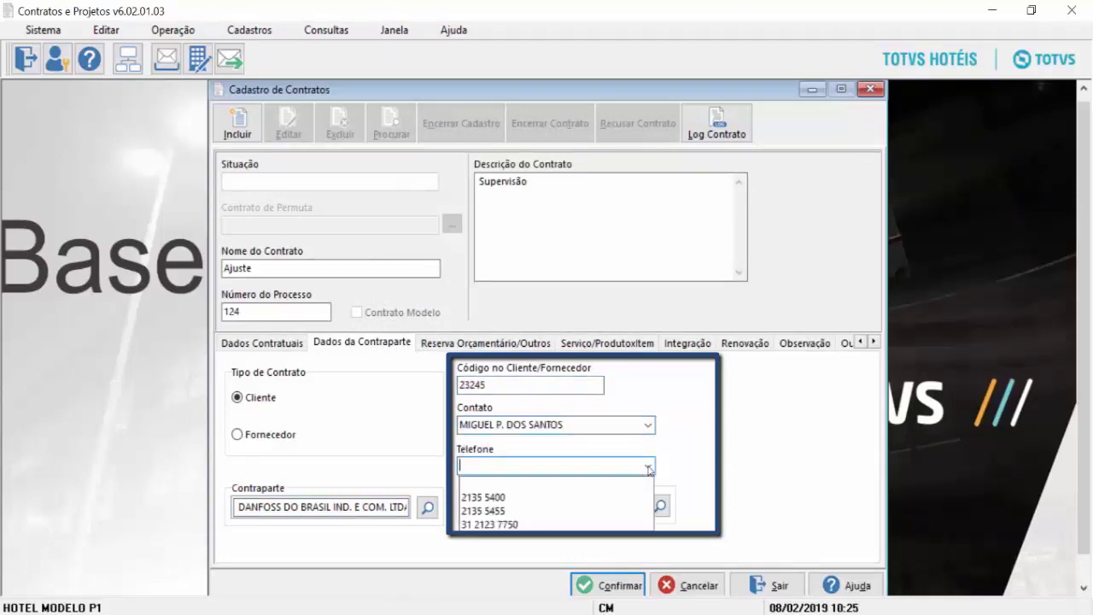
left_click(491, 503)
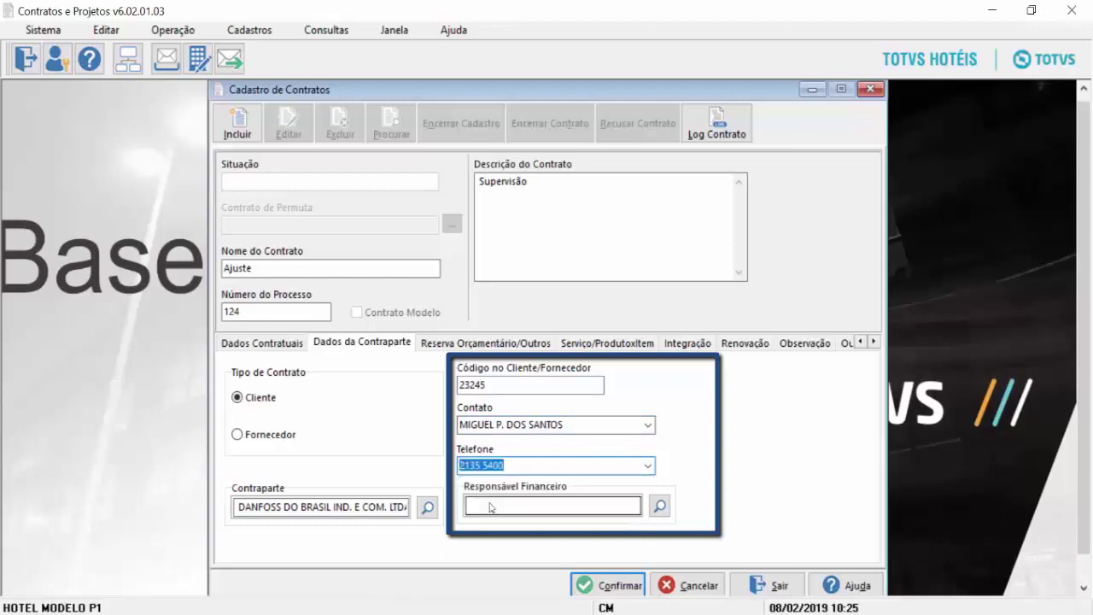
- Search the financial responsible parties (Responsável Financeiro) without filters and assign the second listed record to the contract
left_click(669, 509)
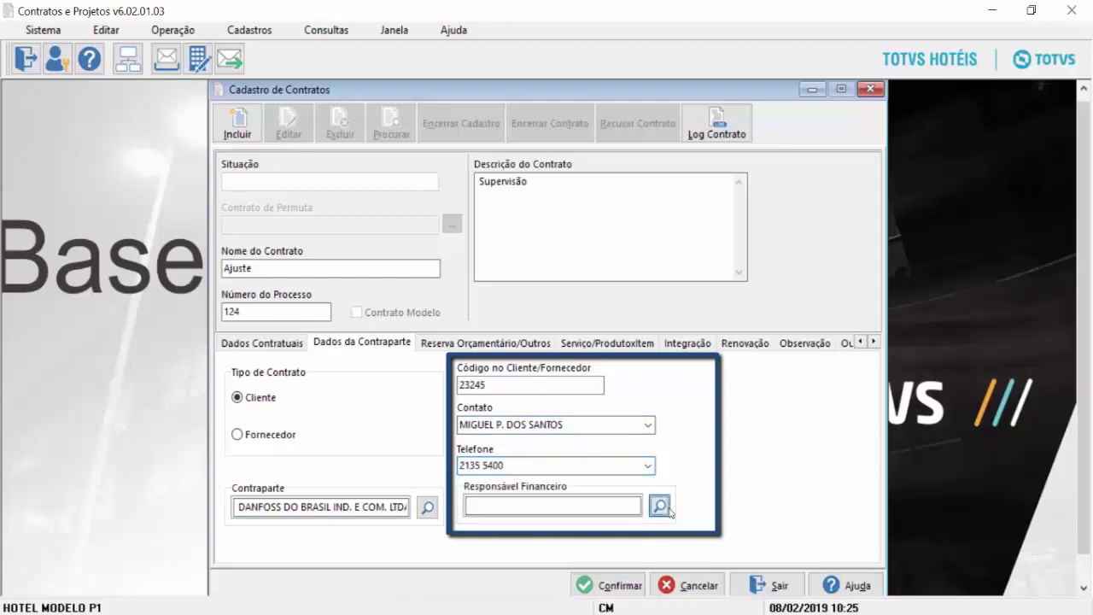
left_click(548, 473)
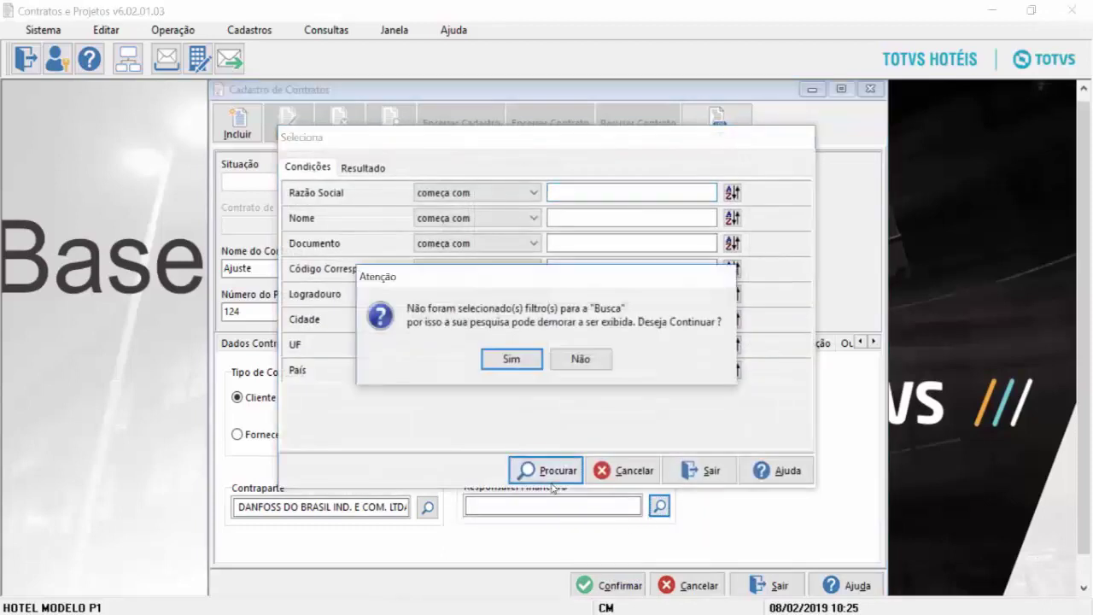
left_click(512, 363)
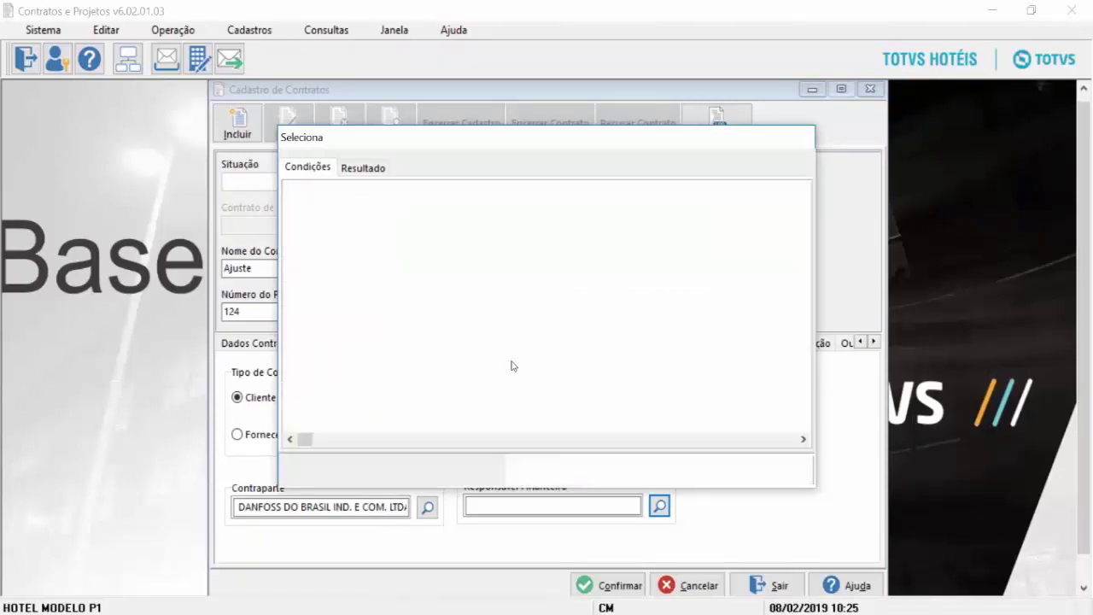
key("Down")
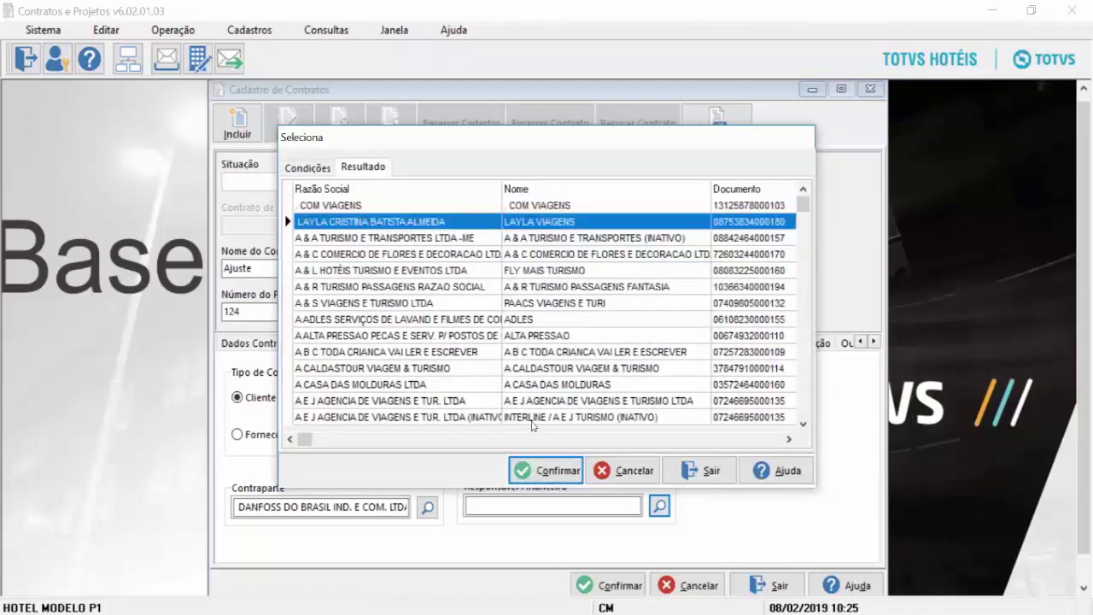
left_click(546, 469)
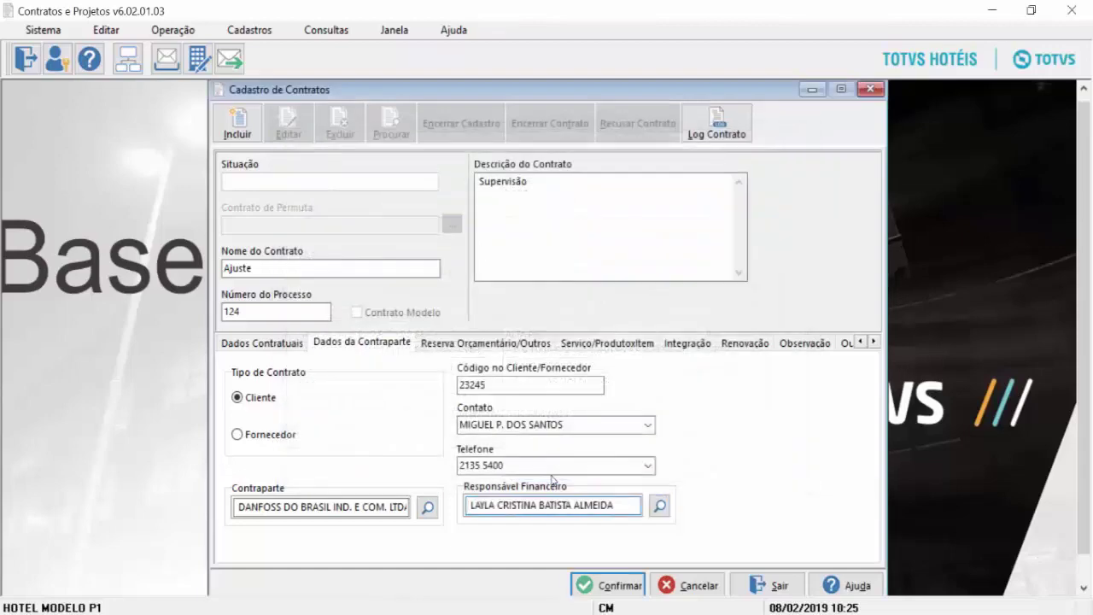
- Set the contract's budget reserve (Reserva Orçamentário) to 100 and display its service/product items
left_click(456, 346)
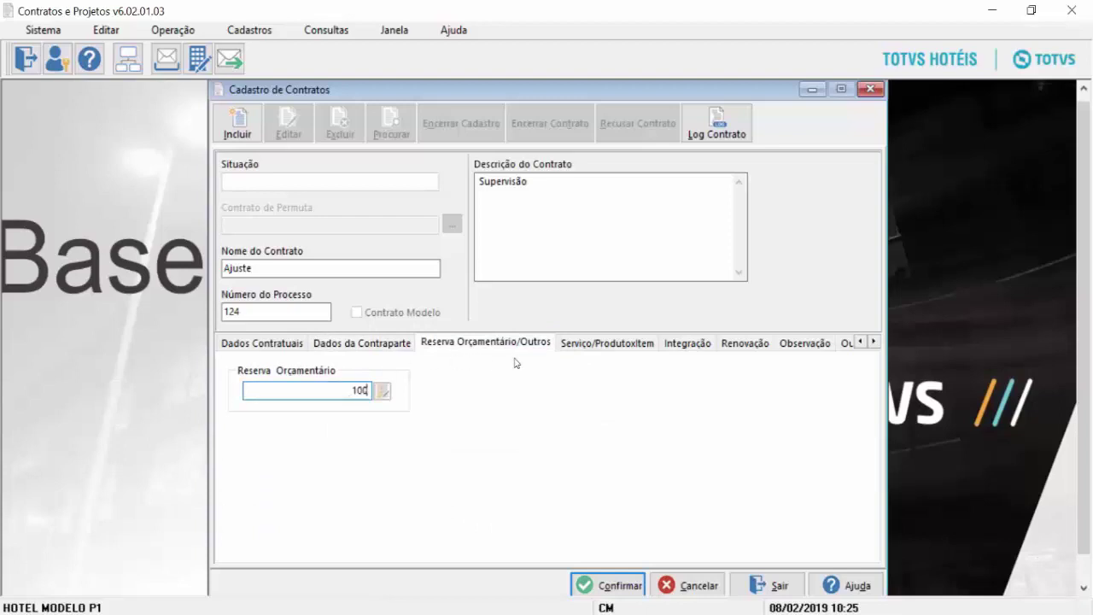
left_click(584, 343)
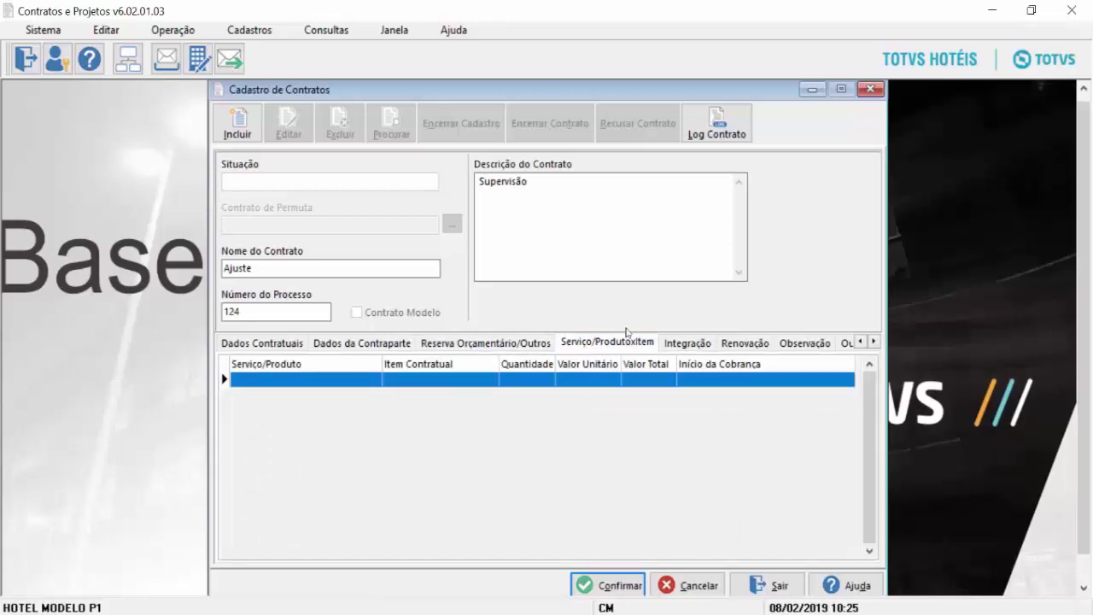
- In the integration data, set the activity to Atividade Padrão, the third listed responsible person, and the responsibility centre to C. Responsabilidade Padrão
left_click(675, 342)
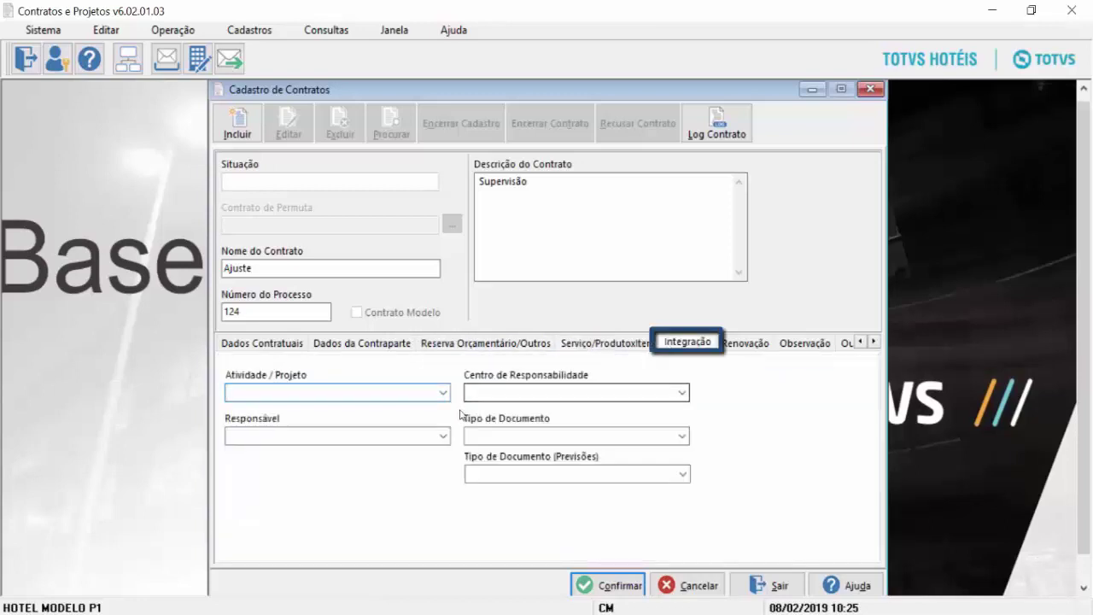
left_click(428, 389)
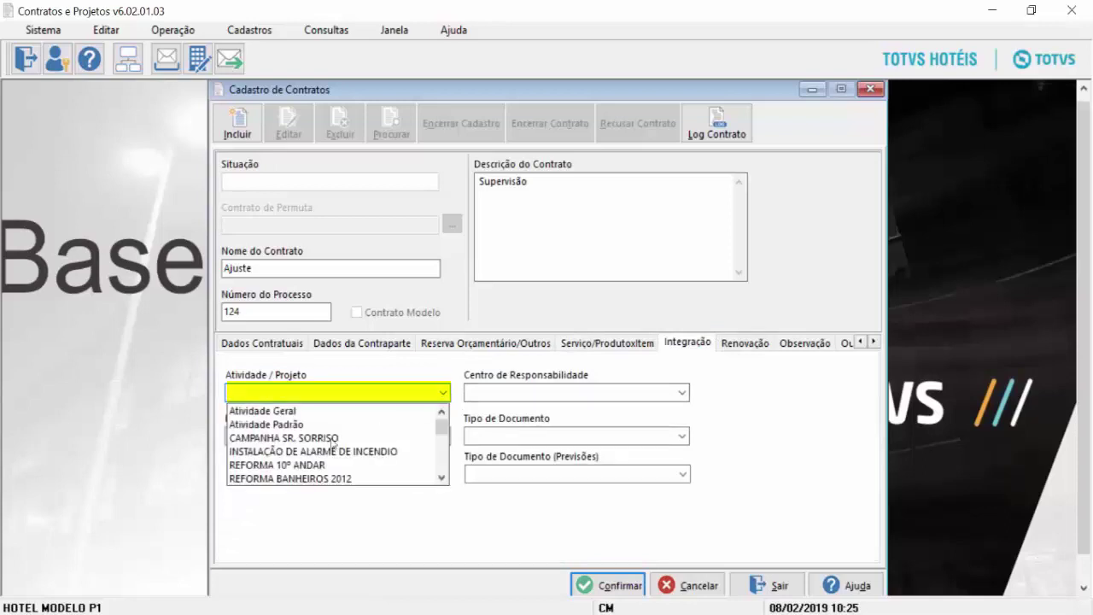
left_click(281, 425)
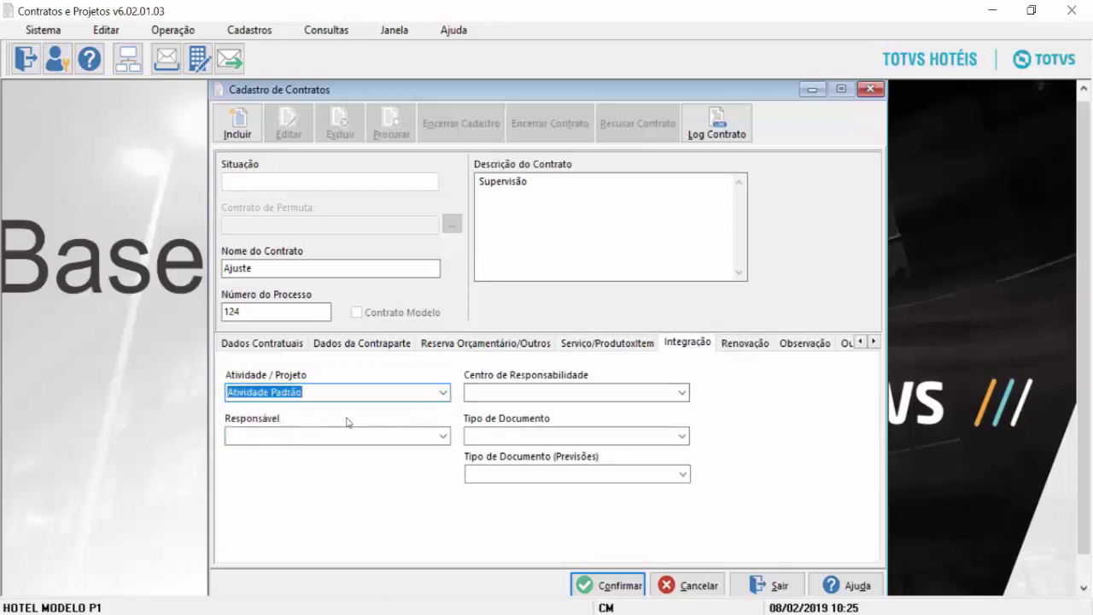
left_click(429, 436)
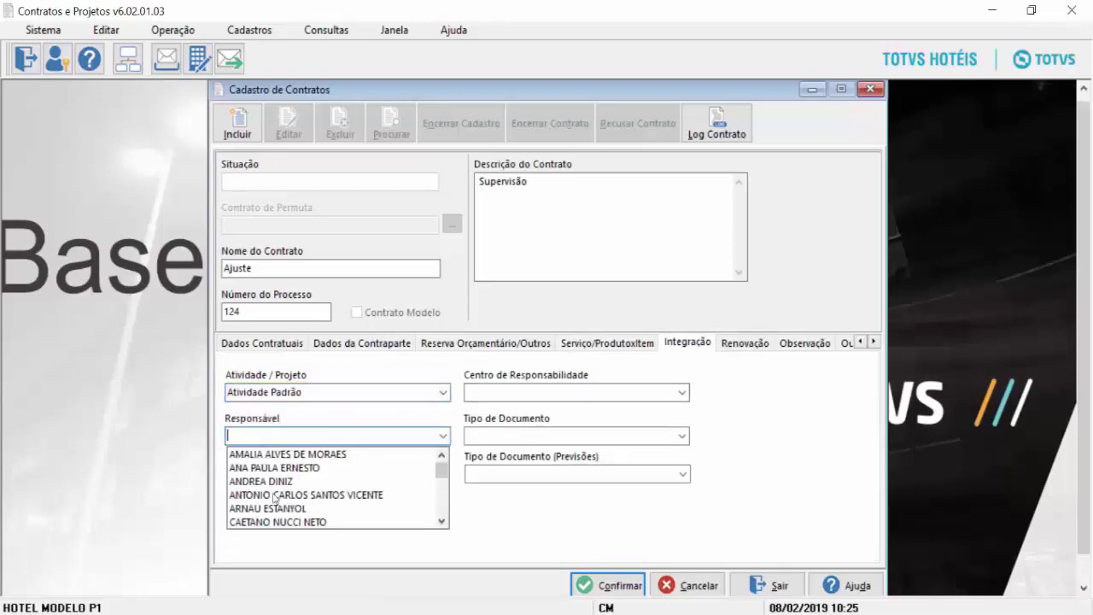
left_click(265, 482)
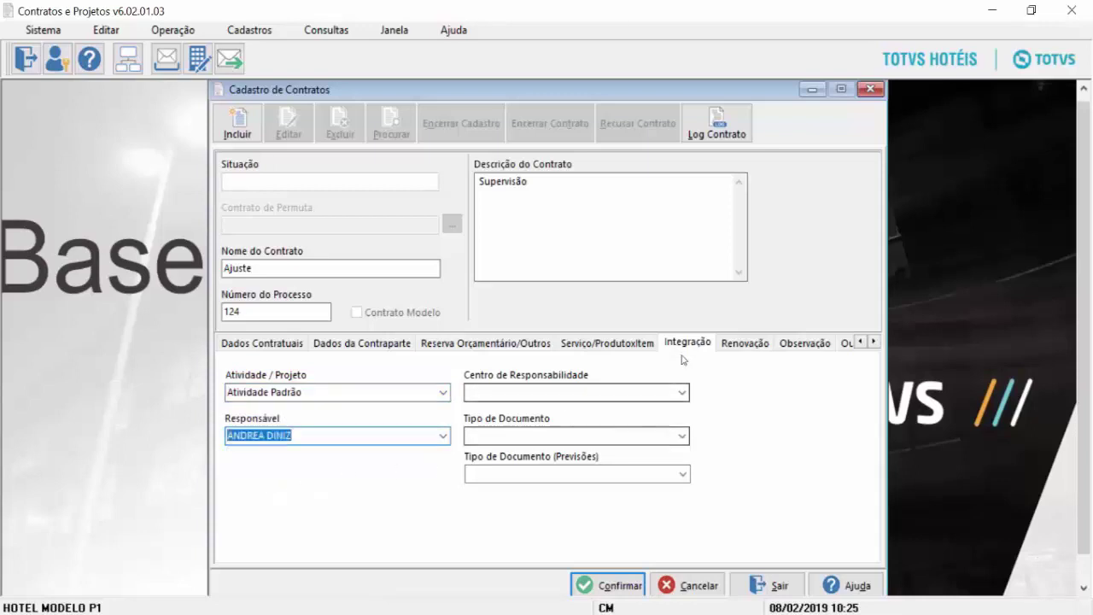
left_click(683, 390)
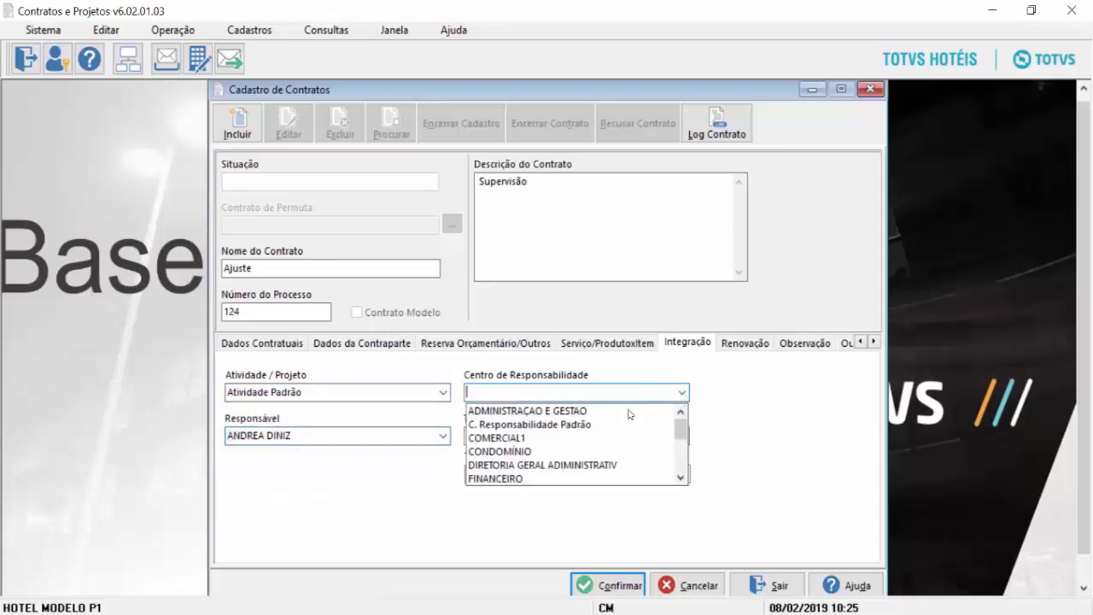
left_click(510, 426)
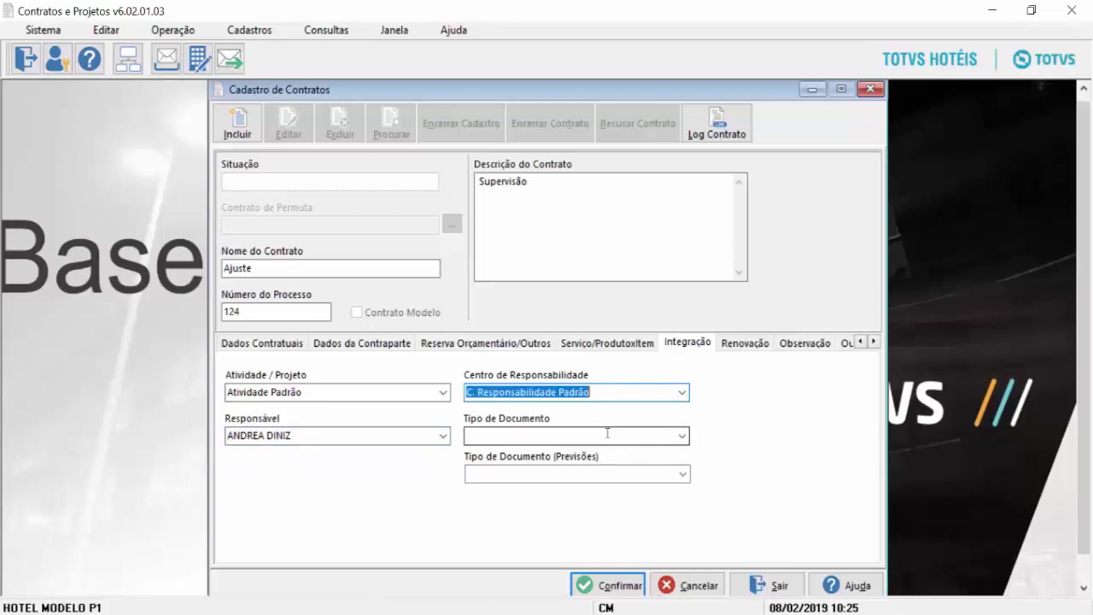
- Set the integration document type to Deposito Antecipado and the forecast document type (Previsões) to Aplicacoes Financeiras
left_click(682, 436)
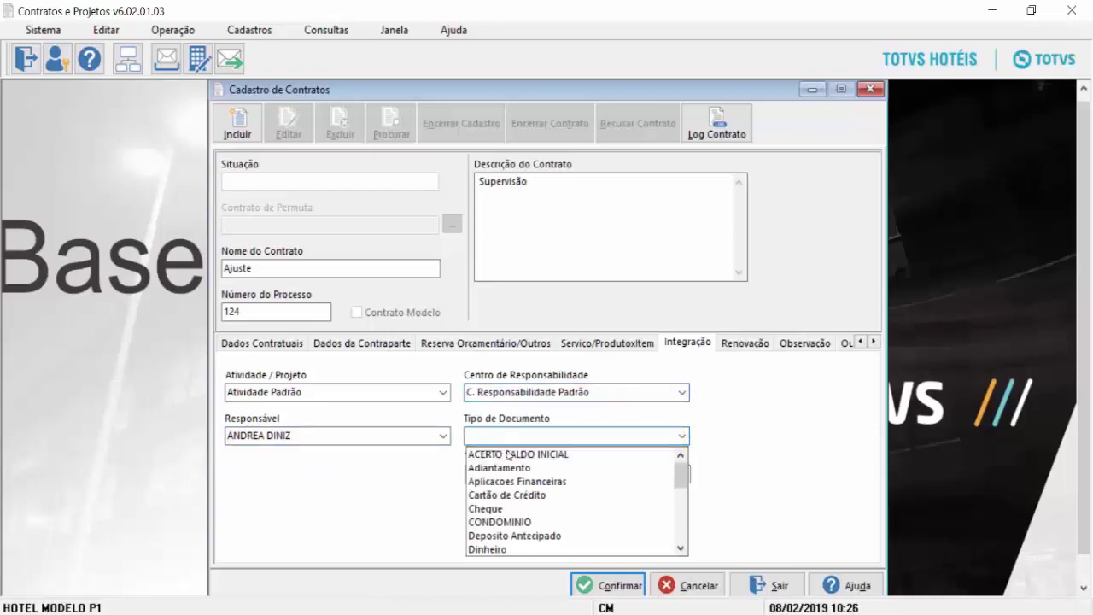
left_click(509, 537)
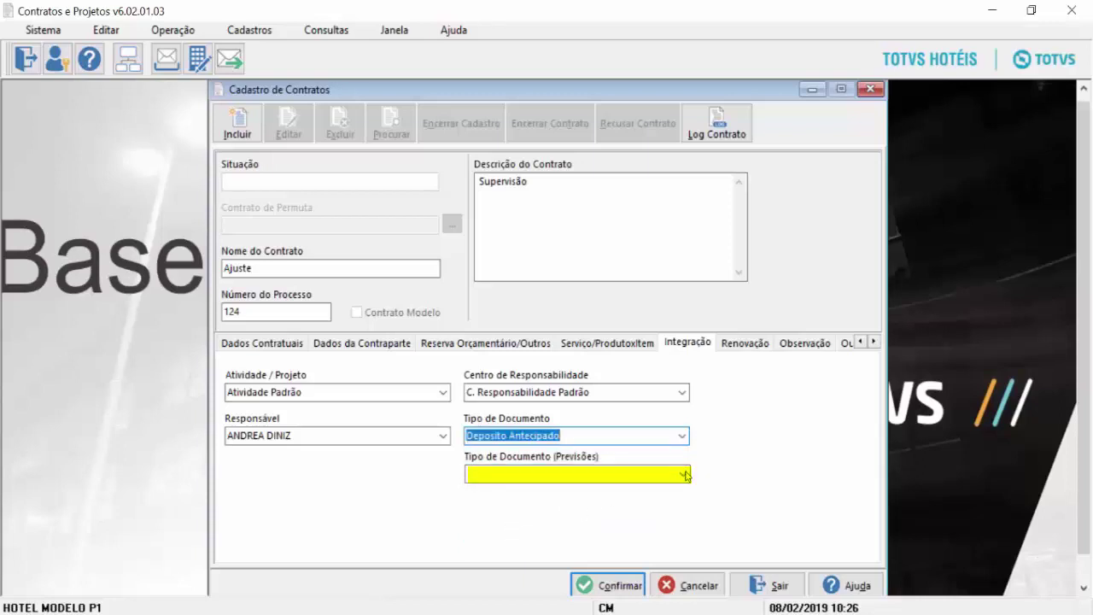
left_click(686, 475)
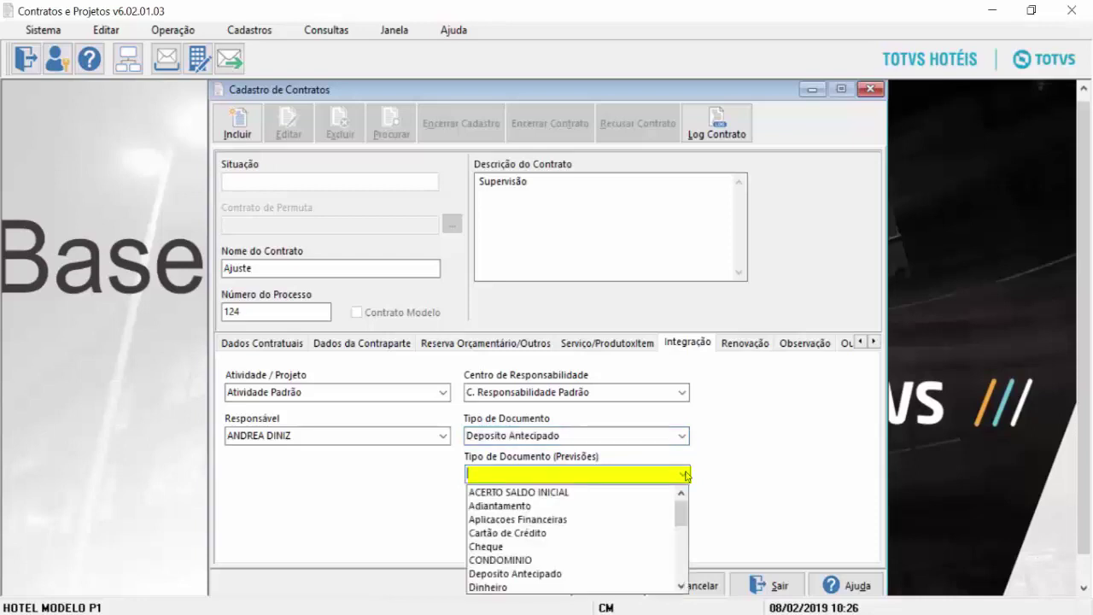
left_click(517, 518)
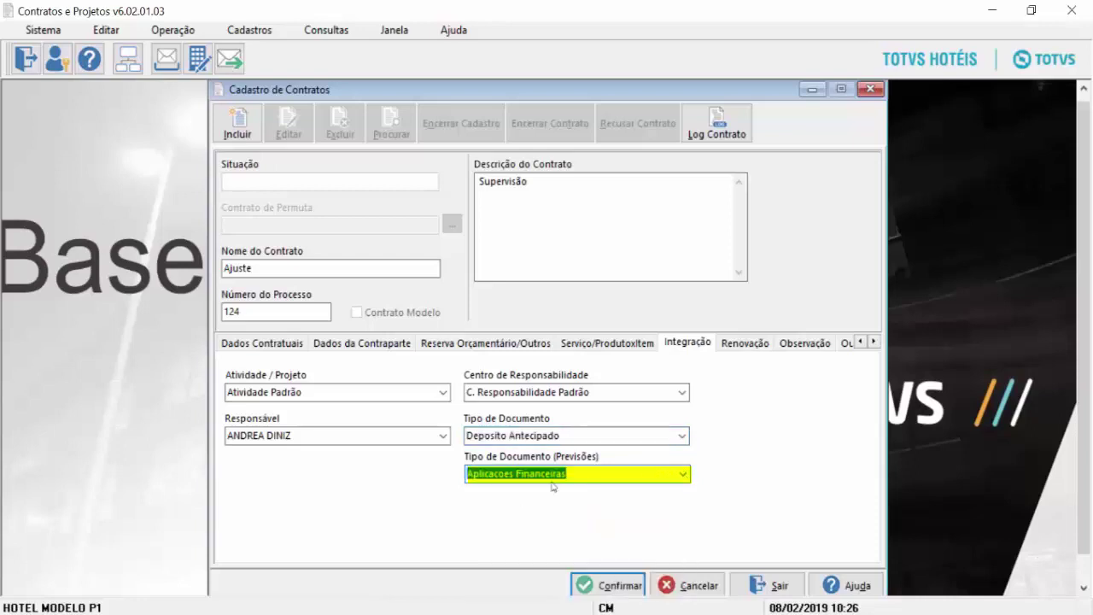
- Choose Modelo Ap as the contract model for printing in the contract's other data (Outros)
left_click(741, 343)
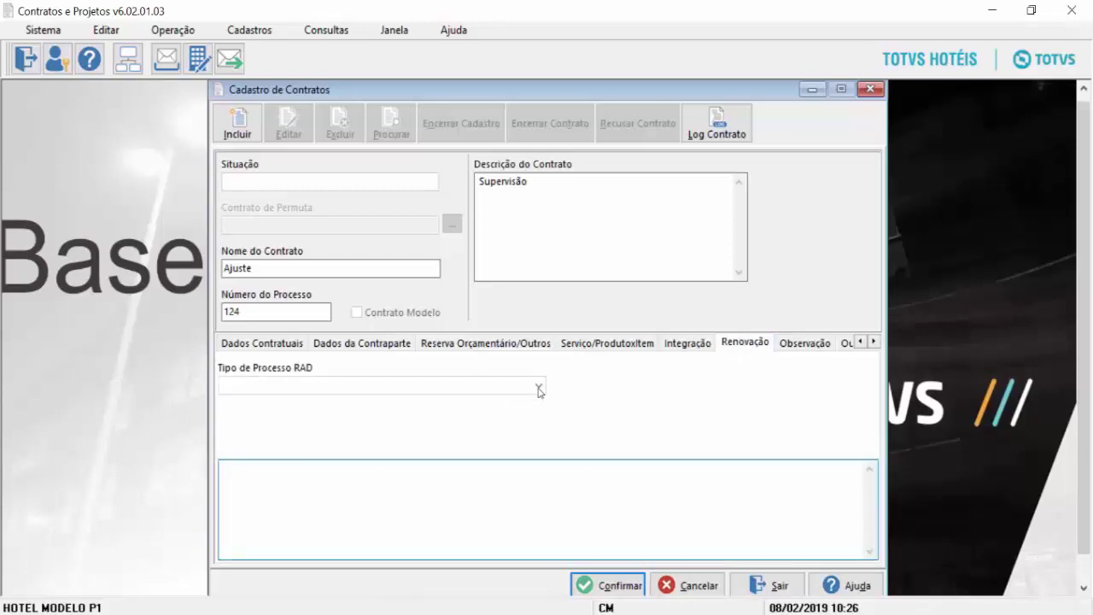
left_click(796, 342)
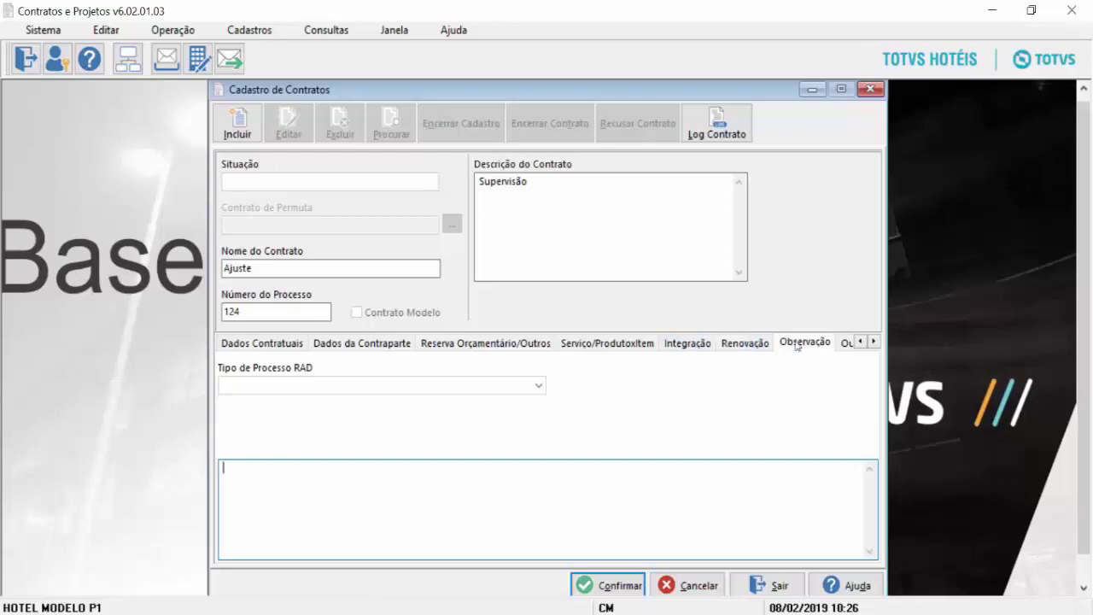
left_click(873, 340)
left_click(793, 358)
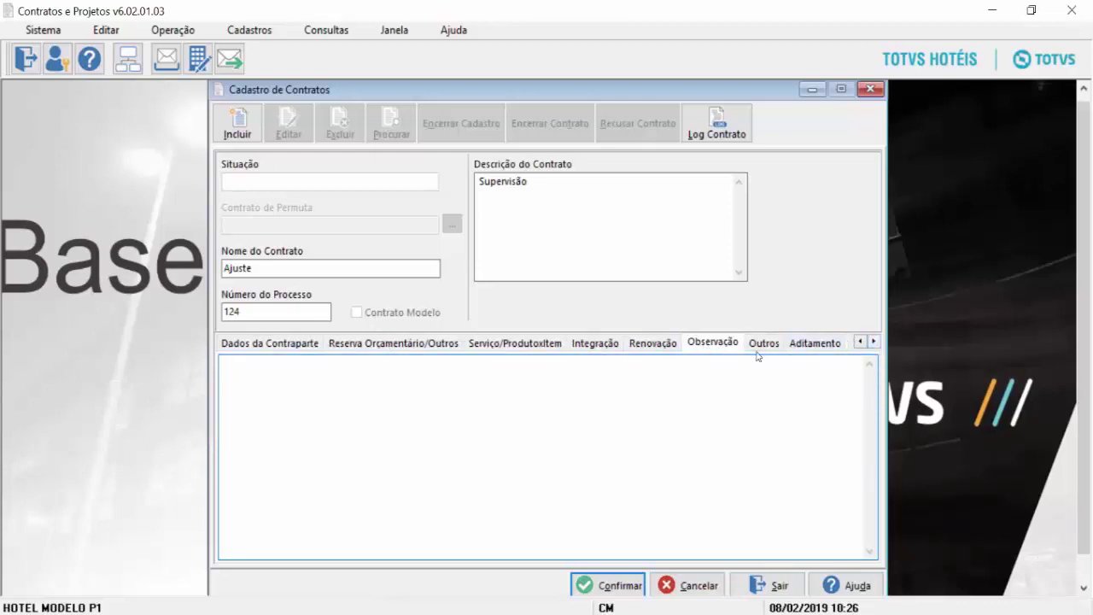
left_click(765, 345)
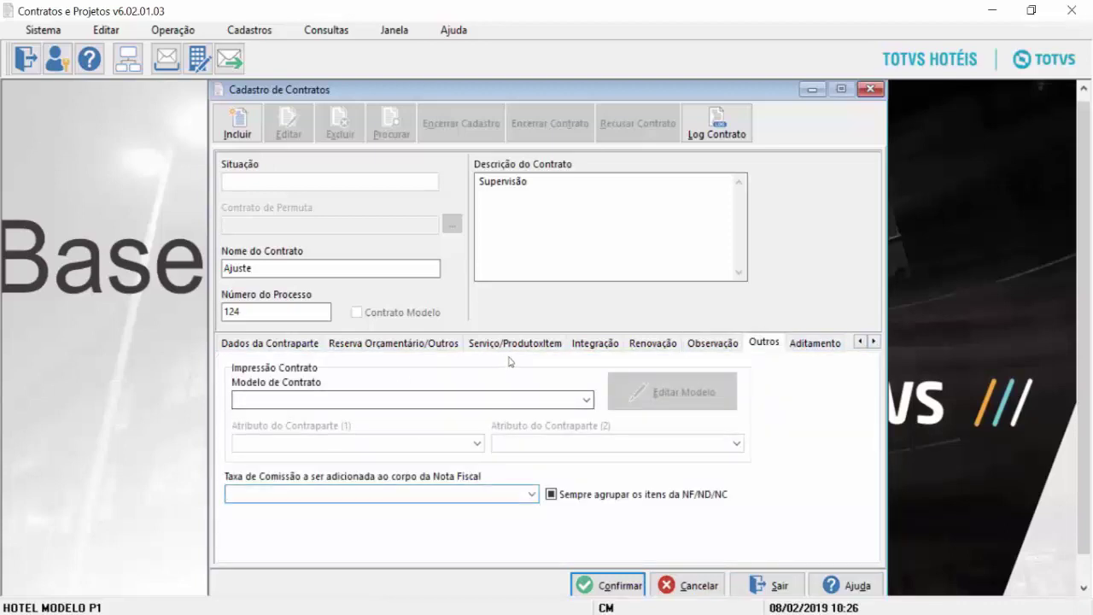
left_click(588, 403)
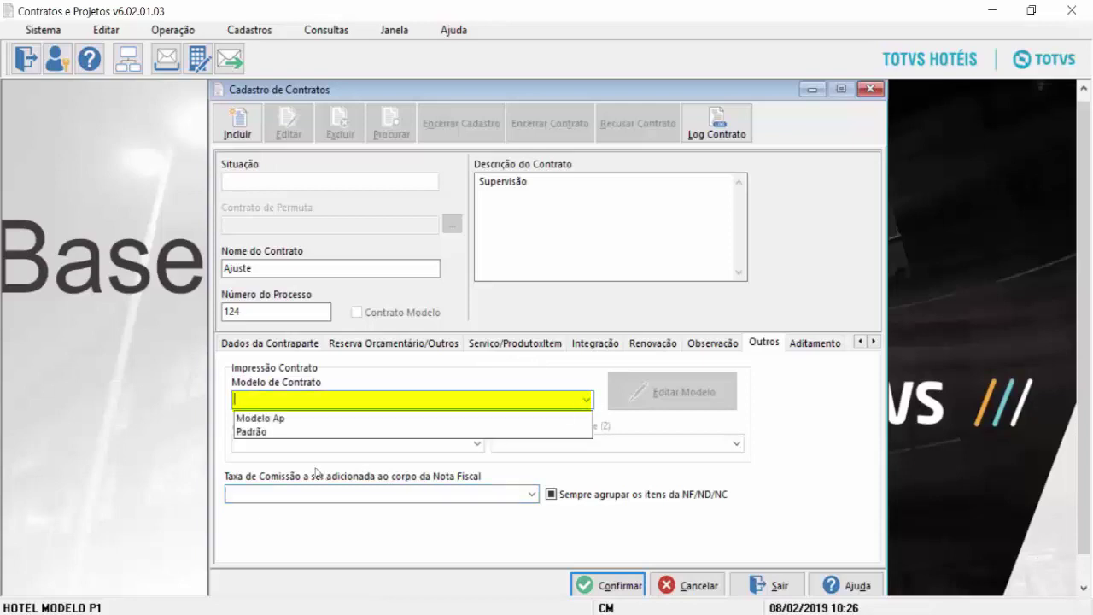
left_click(262, 420)
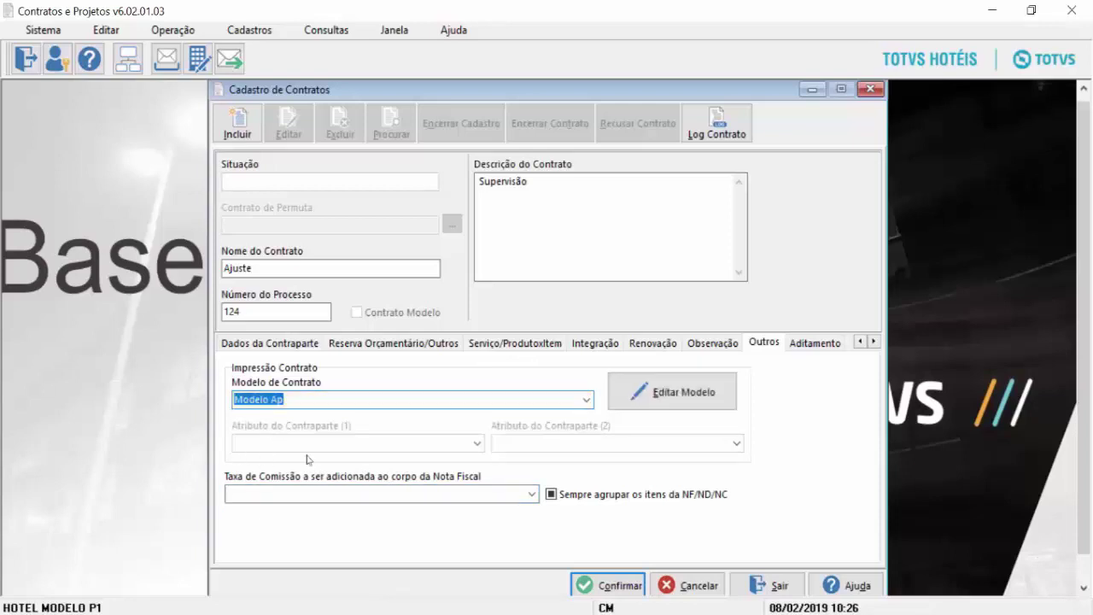
- Set the commission rate added to the invoice body (Taxa de Comissão) to Fornecedor de Serviço
left_click(532, 493)
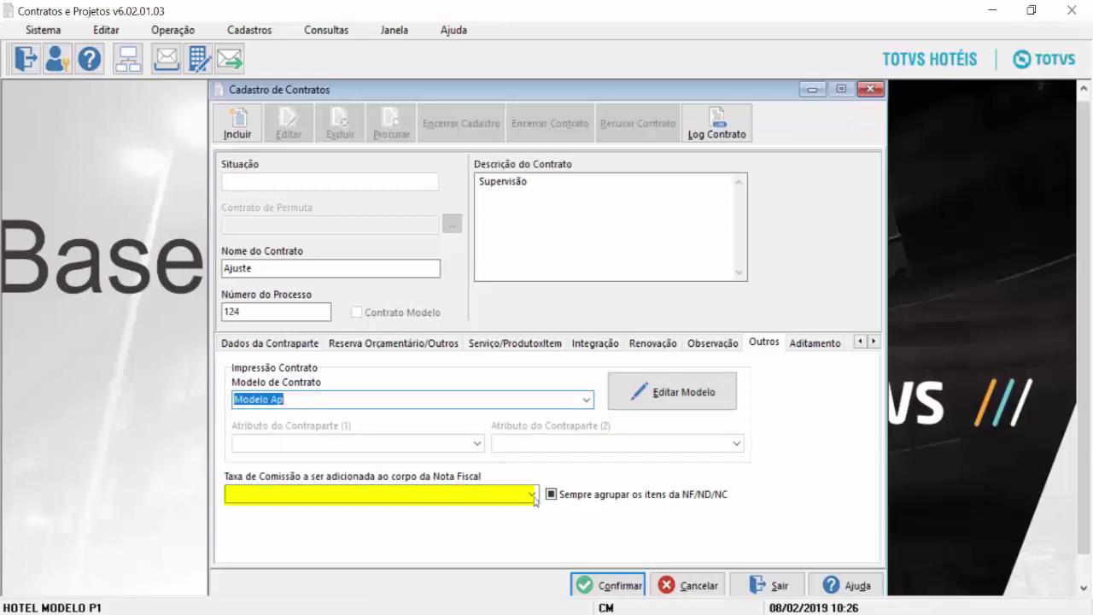
left_click(532, 494)
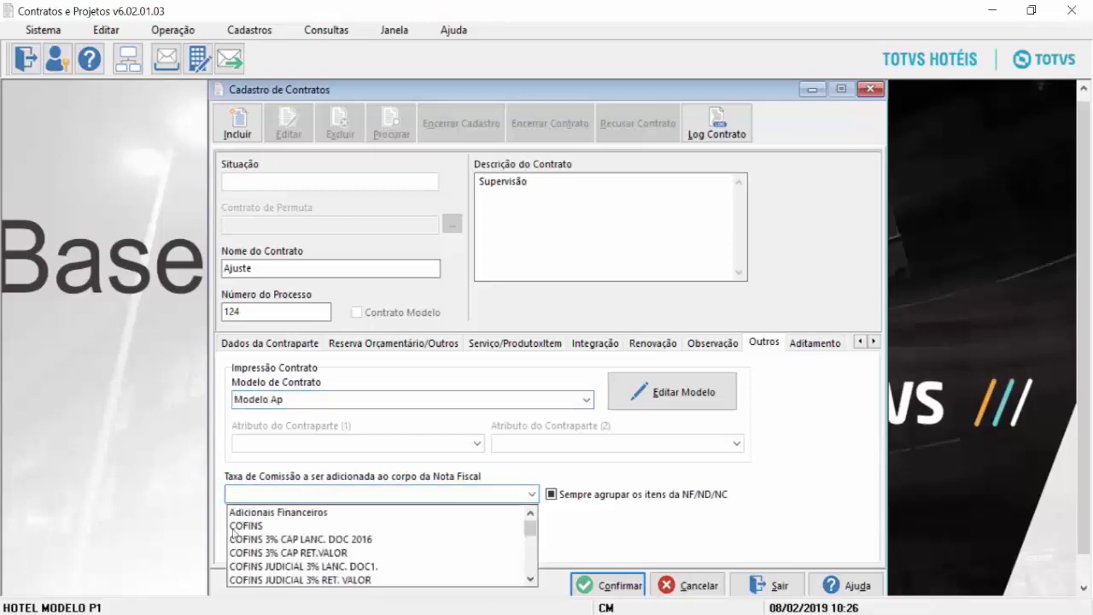
left_click(532, 580)
left_click(531, 580)
left_click(531, 580)
left_click(531, 580)
left_click(532, 580)
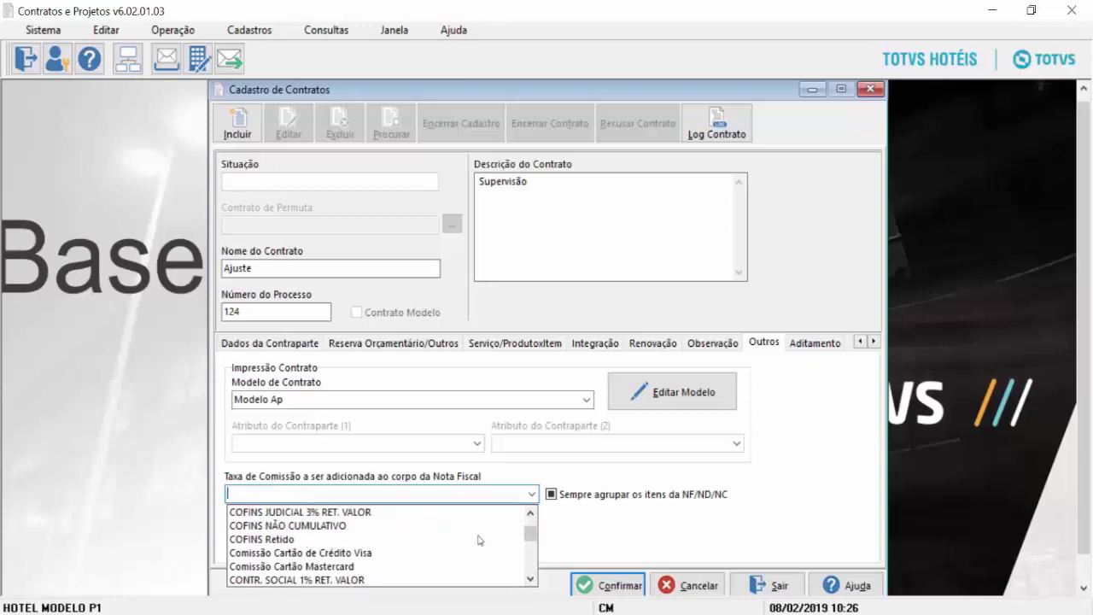
left_click(529, 581)
left_click(530, 581)
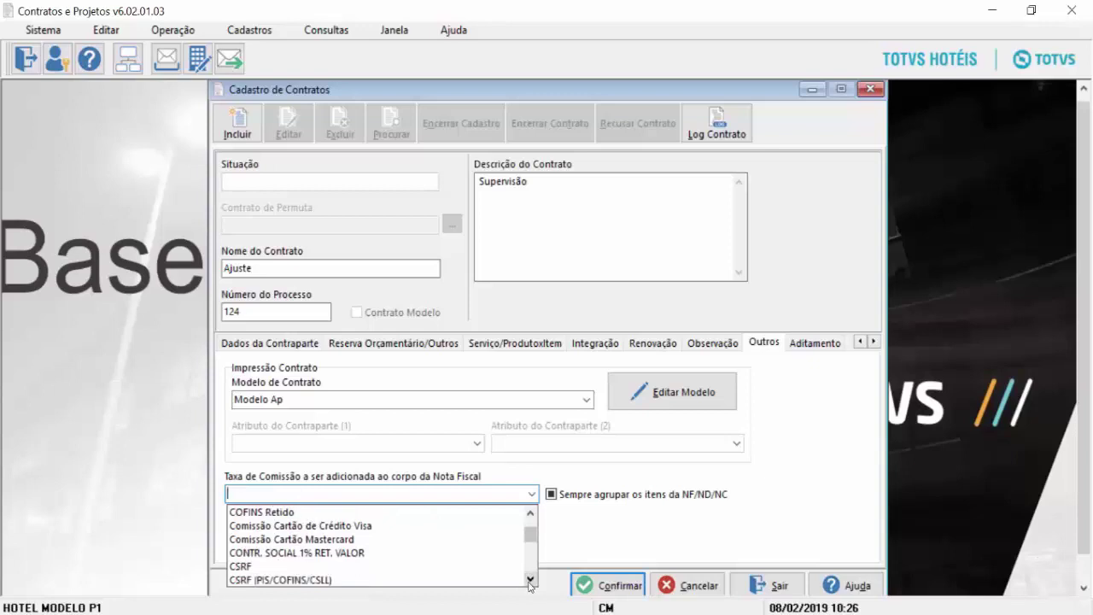
left_click(530, 581)
left_click(530, 581)
left_click(529, 580)
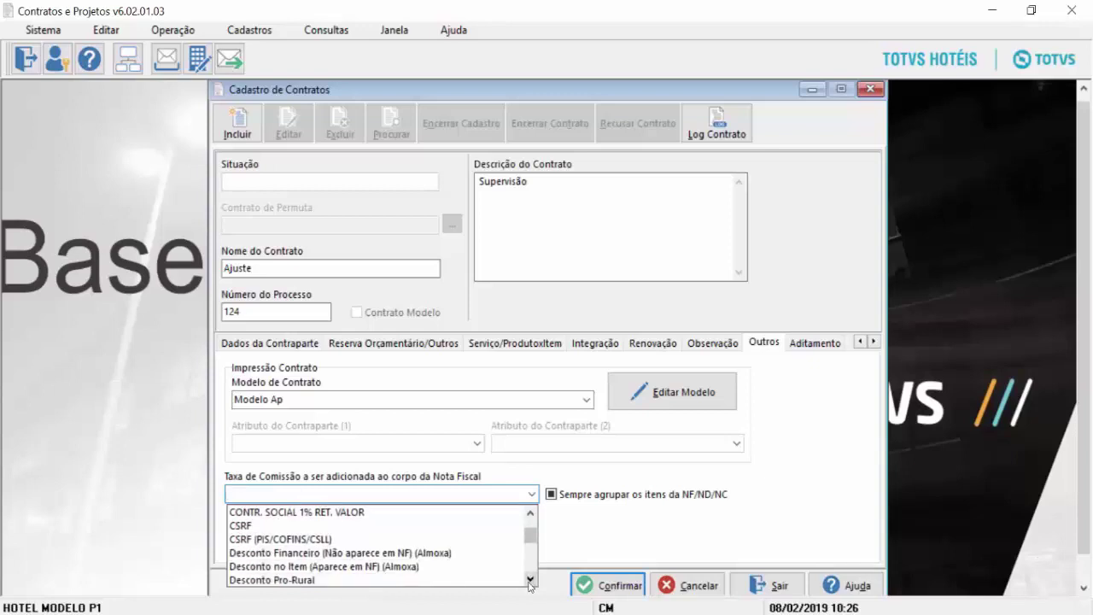
left_click(530, 580)
left_click(530, 580)
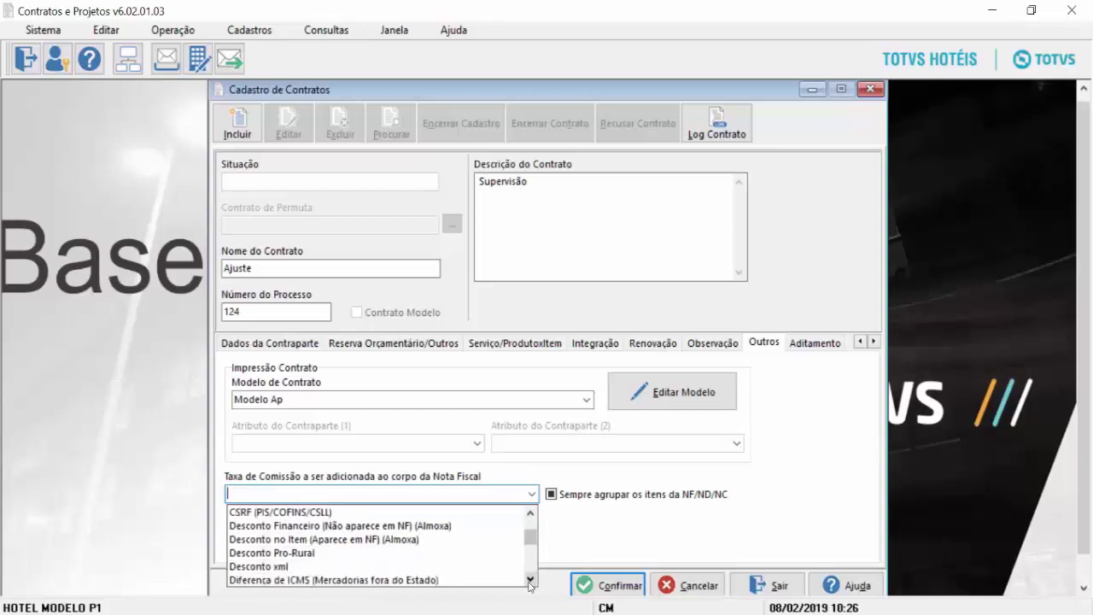
left_click(530, 581)
left_click(530, 581)
left_click(530, 581)
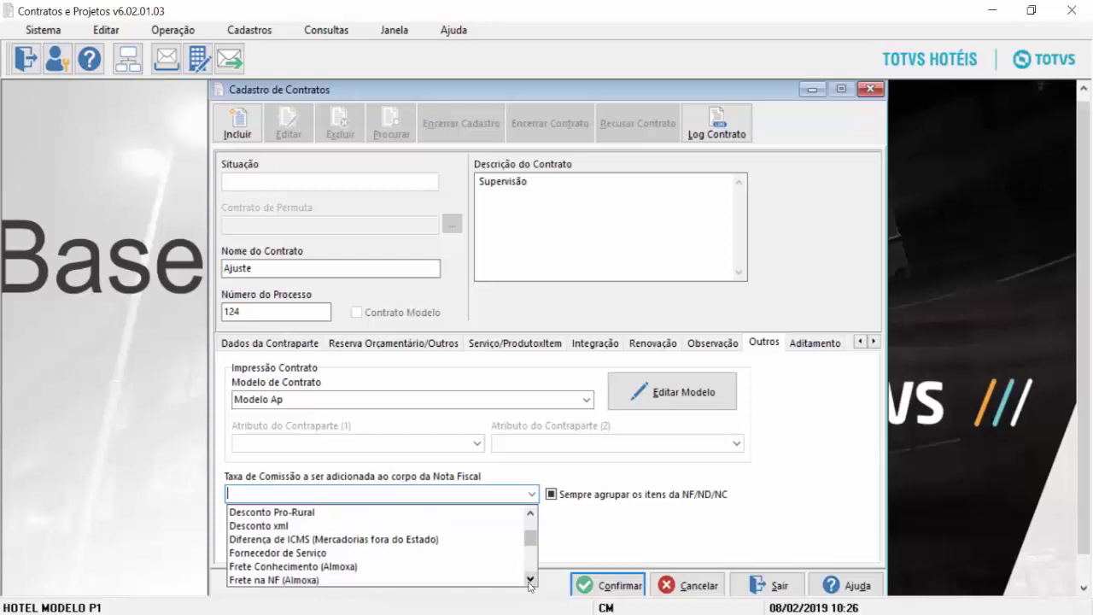
left_click(274, 554)
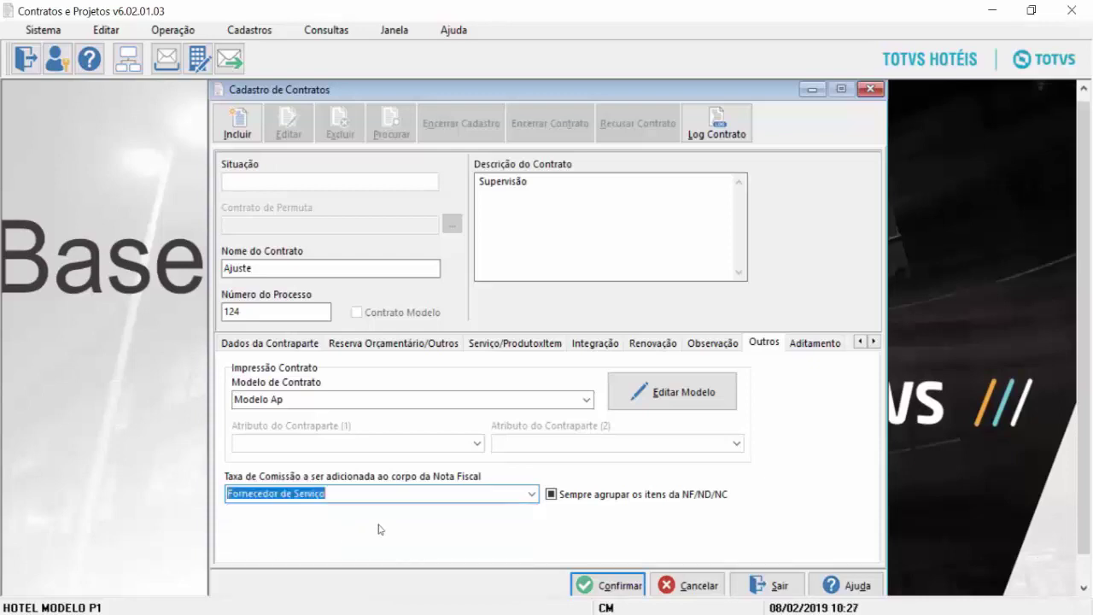
- Check the contract's amendment section (Aditamento), save the contract, and cancel the entry of another new one
left_click(803, 343)
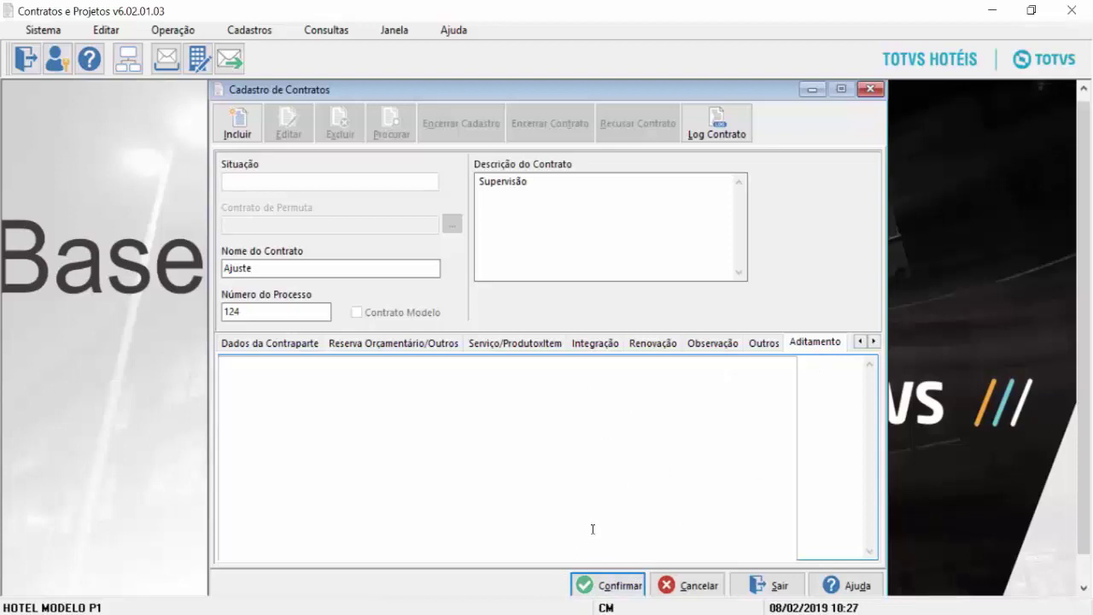
left_click(597, 586)
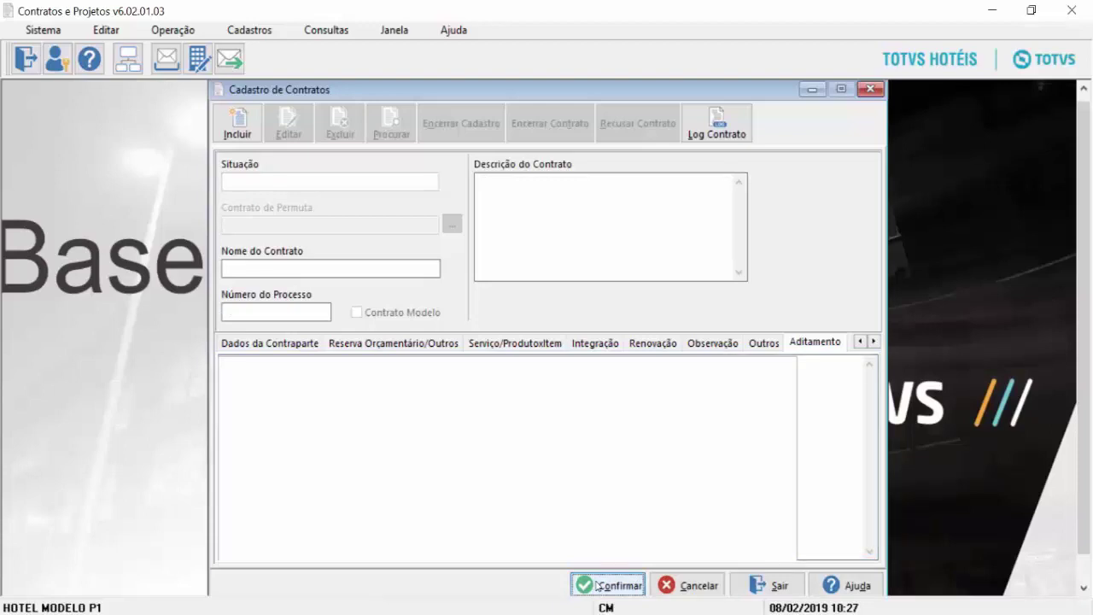
left_click(684, 585)
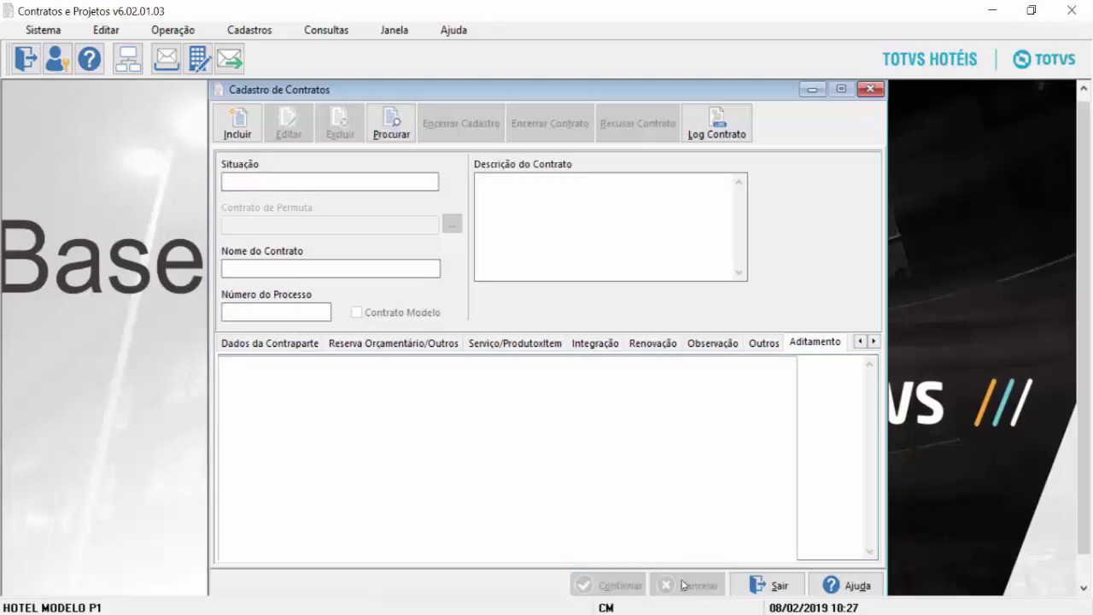
- Search the registered contracts by the name Ajuste and load the matching contract
left_click(389, 126)
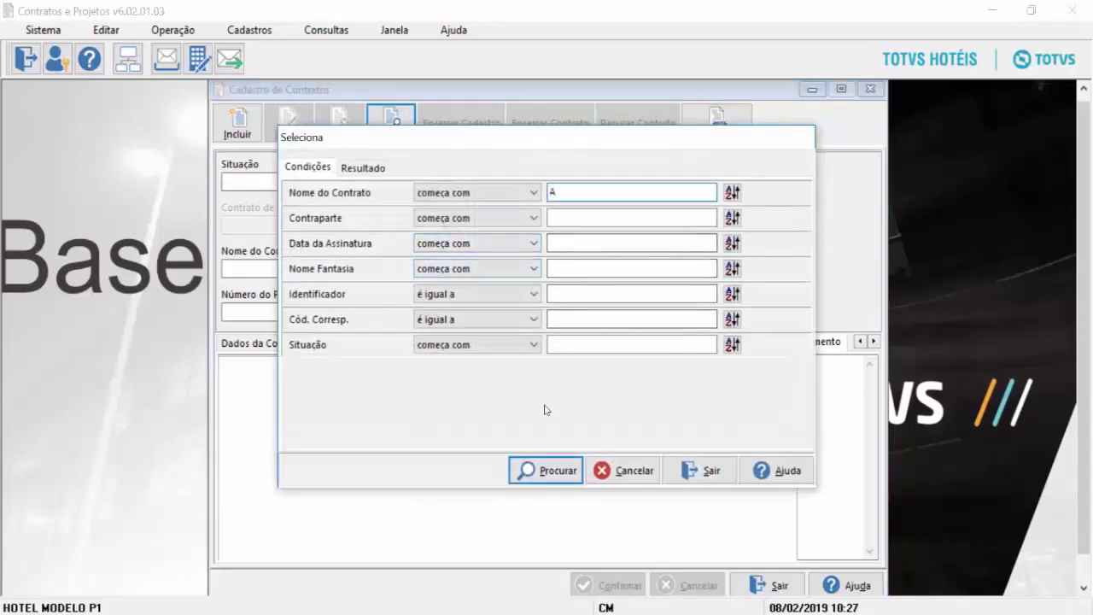
type("Ajuste")
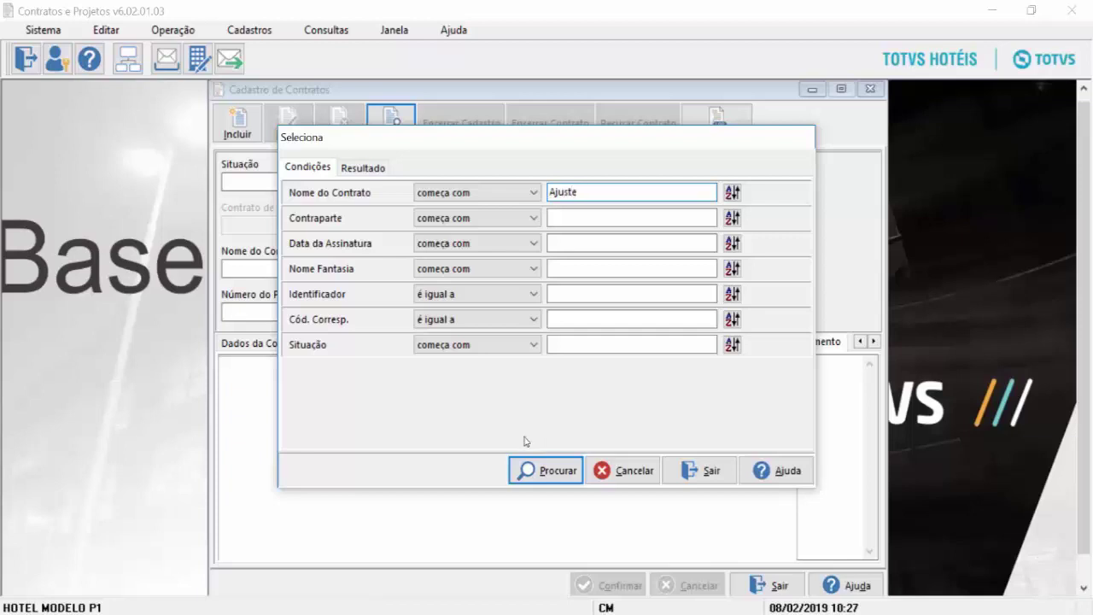
left_click(538, 471)
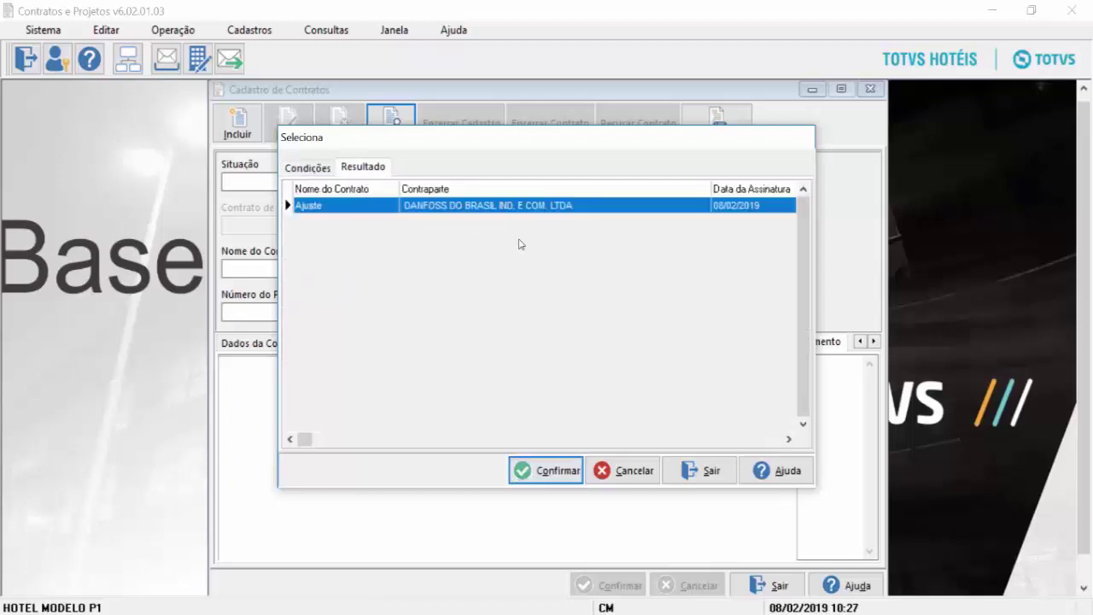
left_click(552, 470)
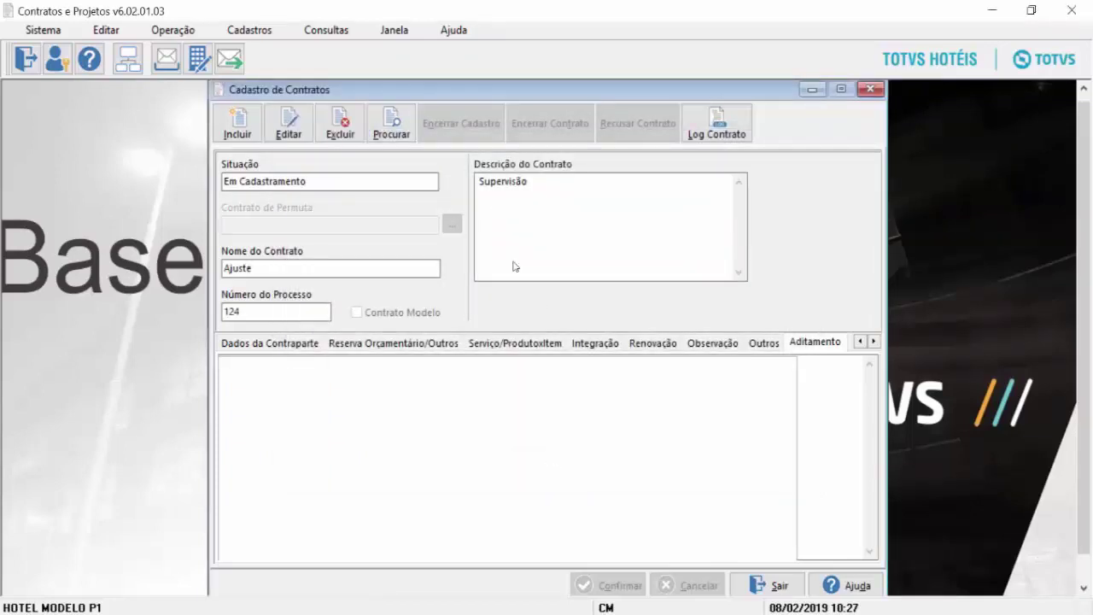